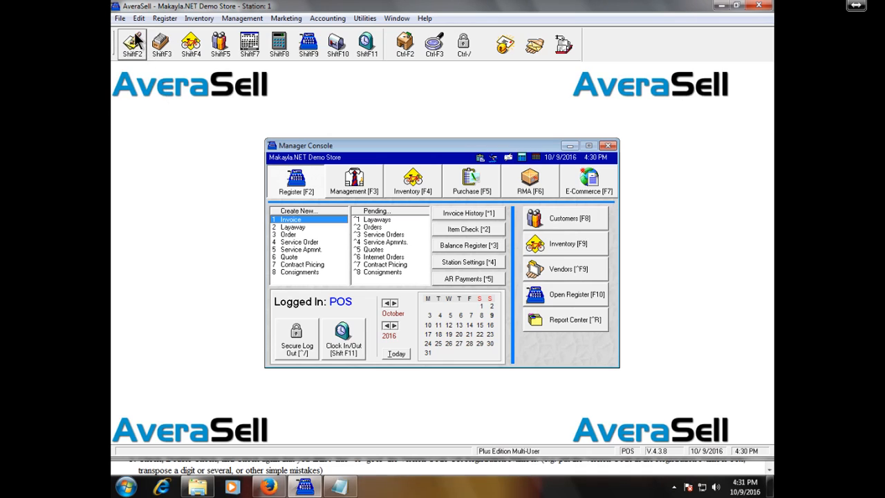
Open the File menu on the Manager Console
{"action": "left_click", "coordinate": [121, 18]}
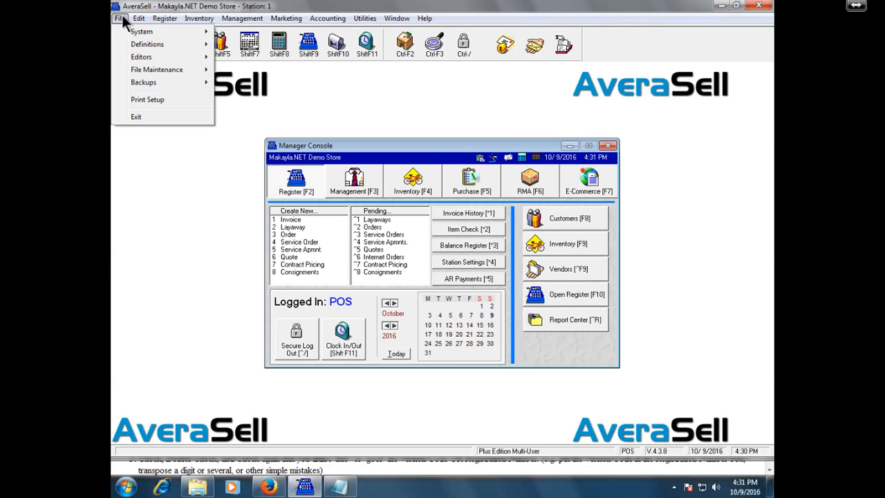
Open Employee Security Groups from System > Editors > Definitions
{"action": "mouse_move", "coordinate": [130, 36]}
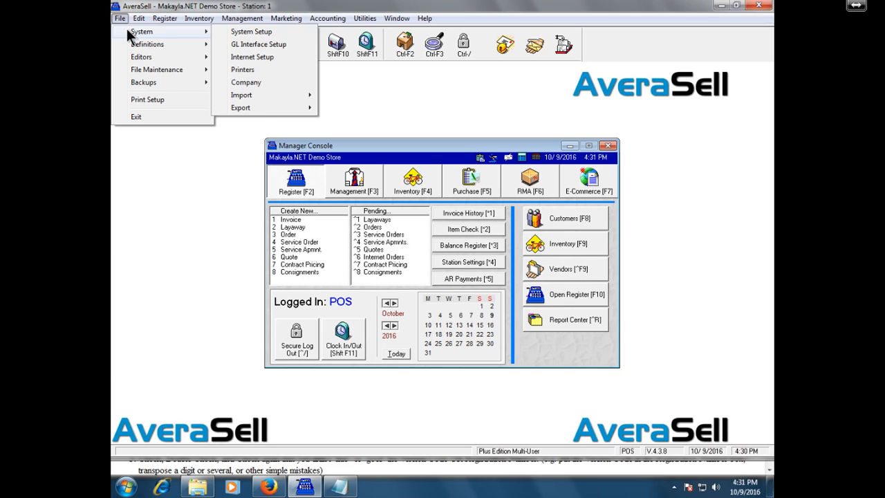
{"action": "mouse_move", "coordinate": [159, 62]}
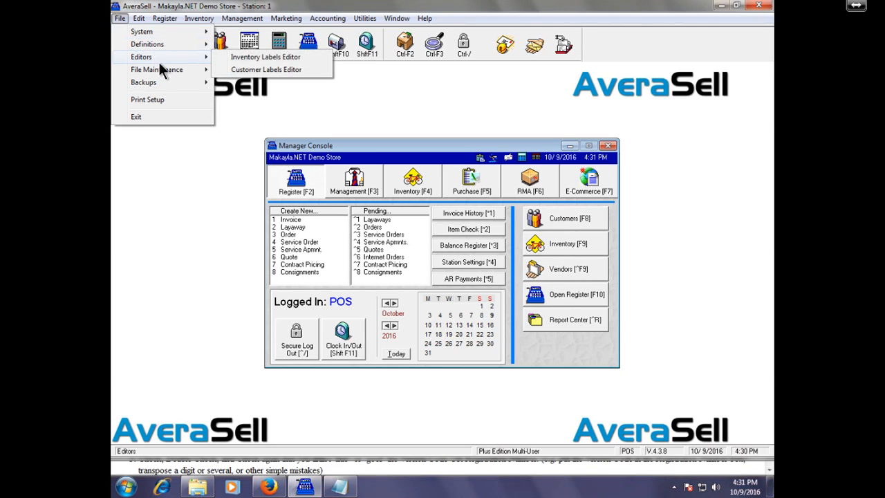
{"action": "mouse_move", "coordinate": [170, 42]}
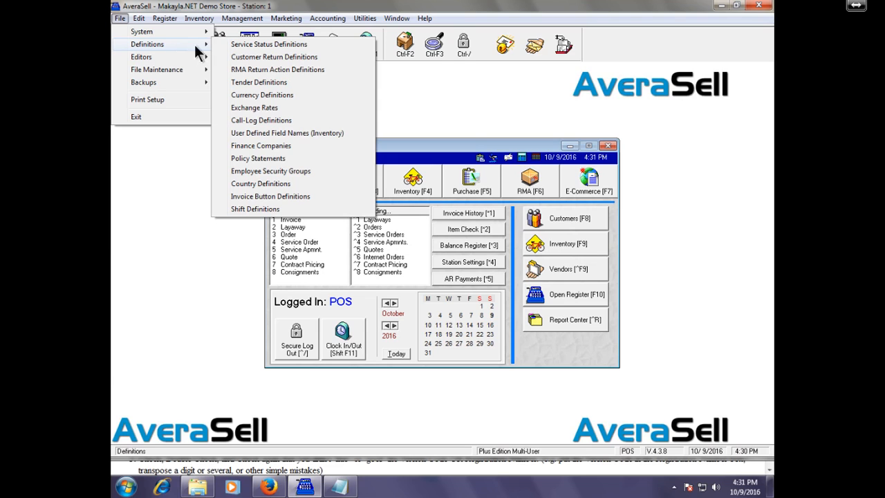
{"action": "left_click", "coordinate": [313, 178]}
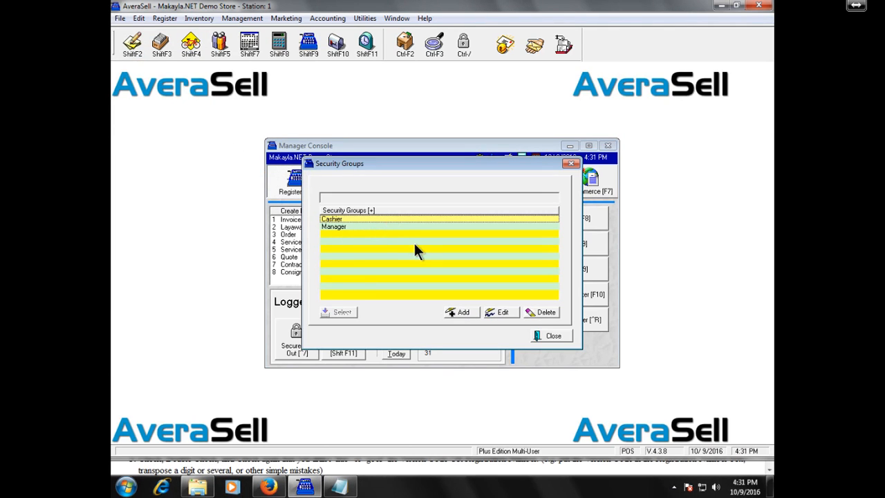
Edit the Cashier security group's permission settings
{"action": "left_click", "coordinate": [491, 312]}
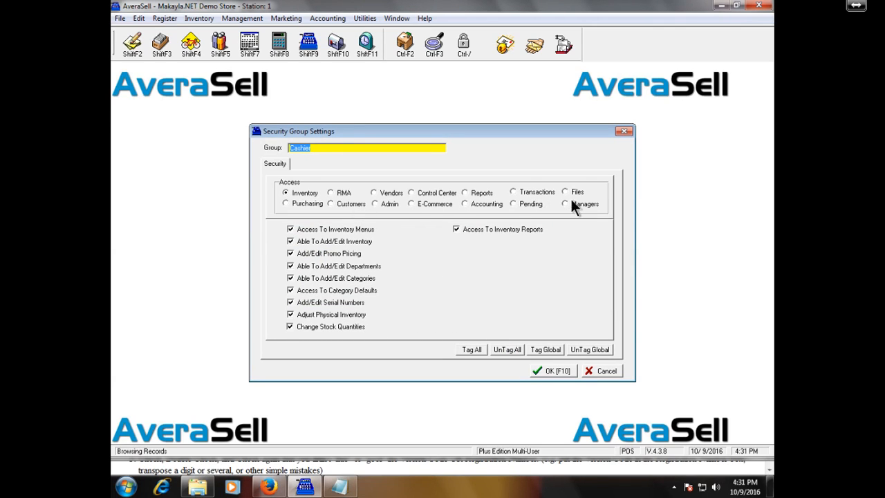
{"action": "left_click", "coordinate": [456, 229]}
{"action": "left_click", "coordinate": [308, 192]}
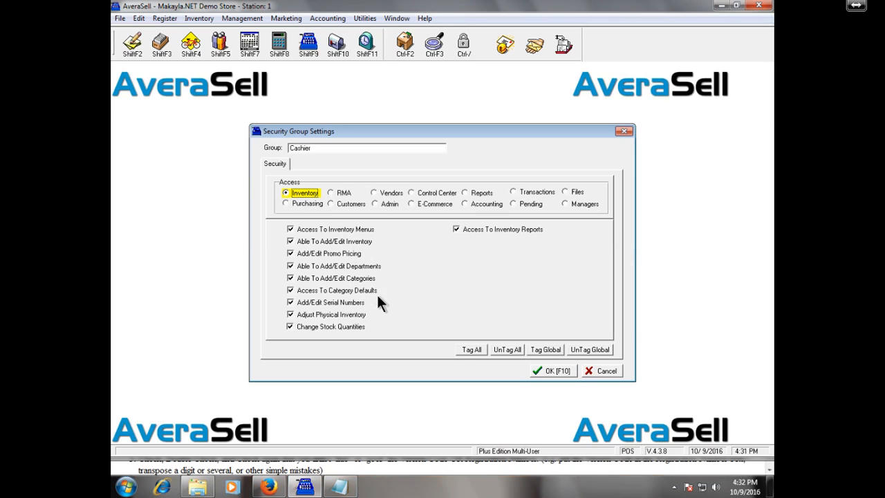
{"action": "left_click", "coordinate": [349, 194]}
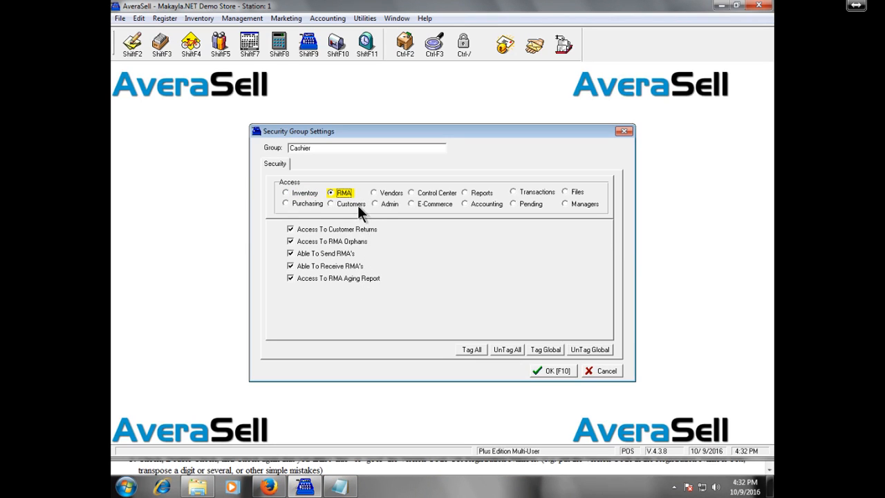
{"action": "left_click", "coordinate": [357, 205]}
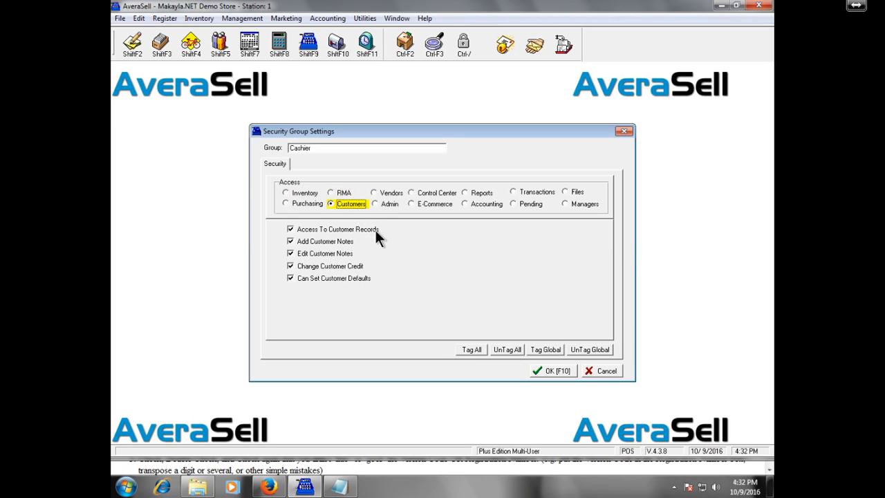
{"action": "left_click", "coordinate": [312, 202]}
{"action": "left_click", "coordinate": [311, 192]}
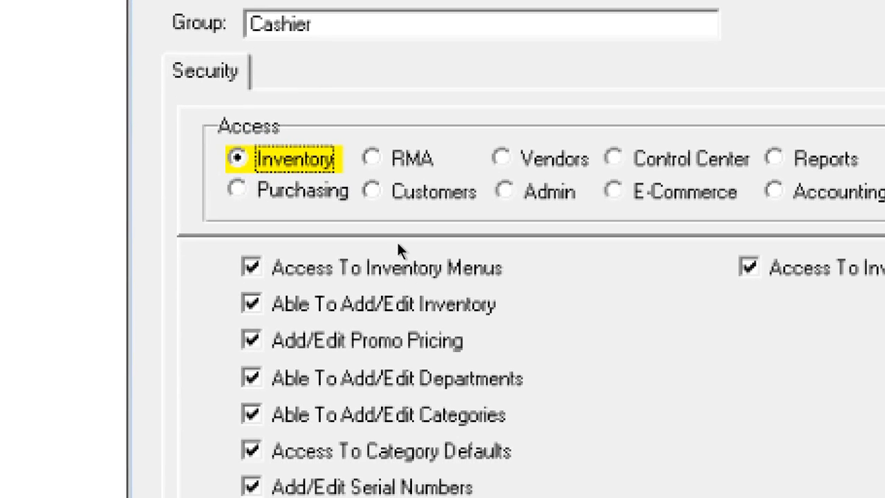
Revoke the Cashier's Add/Edit Inventory, Promo Pricing, Departments and Categories permissions
{"action": "key", "text": "Tab"}
{"action": "key", "text": "Tab"}
{"action": "key", "text": "space"}
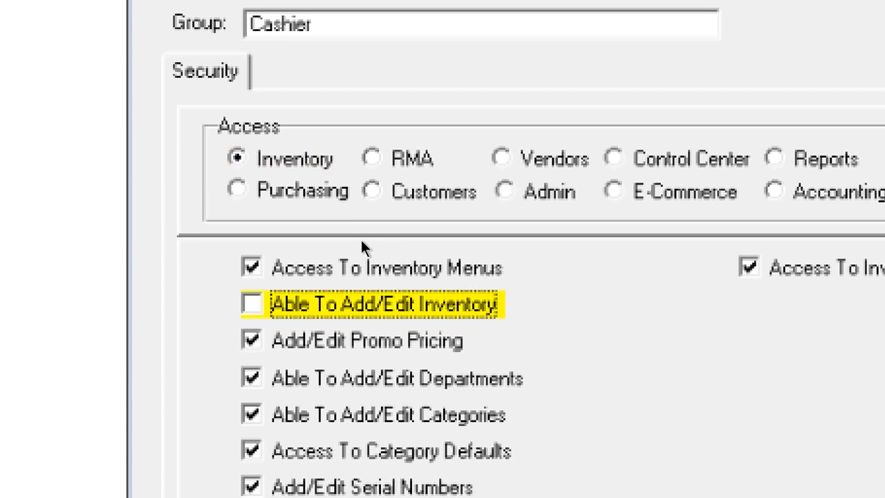
{"action": "key", "text": "Tab"}
{"action": "key", "text": "space"}
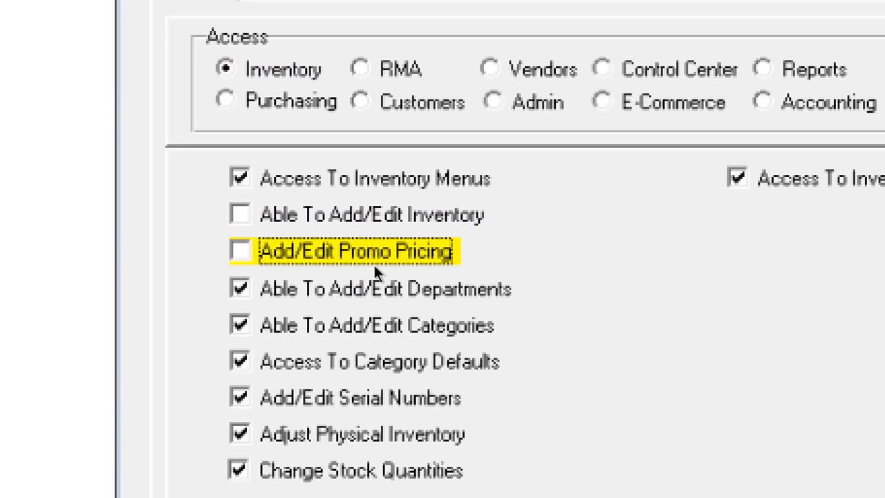
{"action": "key", "text": "Tab"}
{"action": "key", "text": "space"}
{"action": "key", "text": "Tab"}
{"action": "key", "text": "space"}
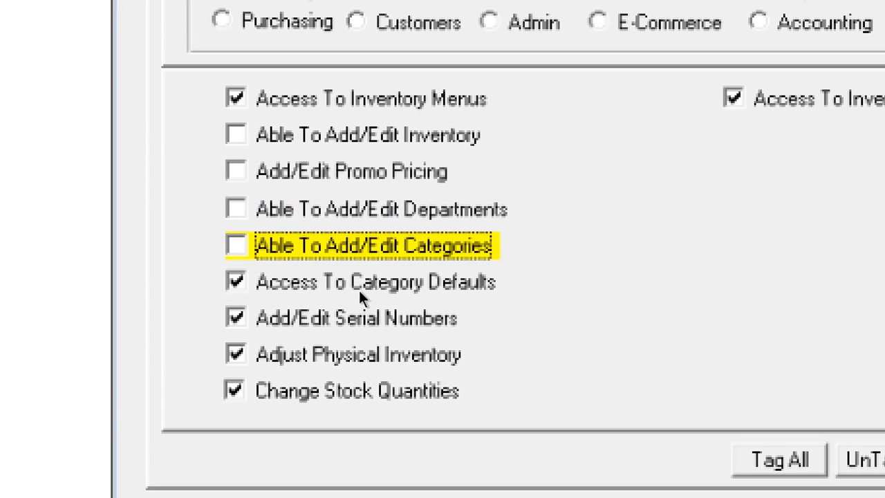
Revoke Category Defaults, Physical Inventory, Stock Quantities and Inventory Reports, then show Purchasing permissions
{"action": "key", "text": "Tab"}
{"action": "key", "text": "space"}
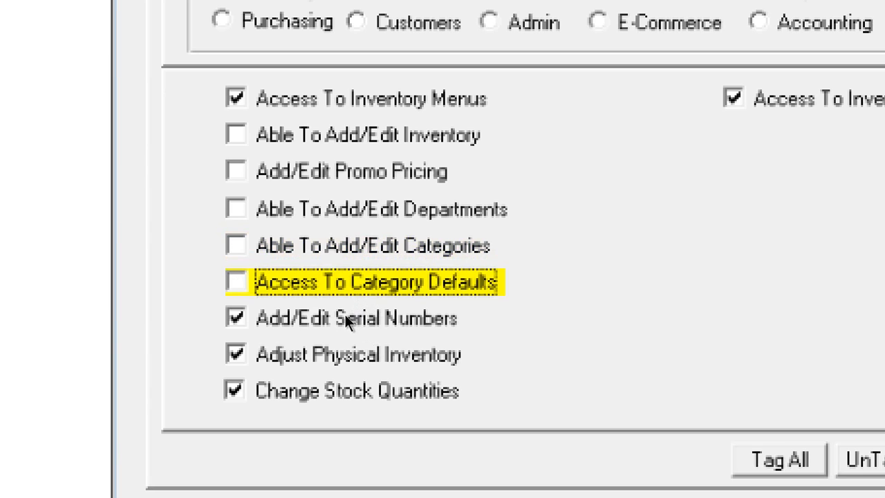
{"action": "key", "text": "Tab"}
{"action": "key", "text": "Tab"}
{"action": "key", "text": "space"}
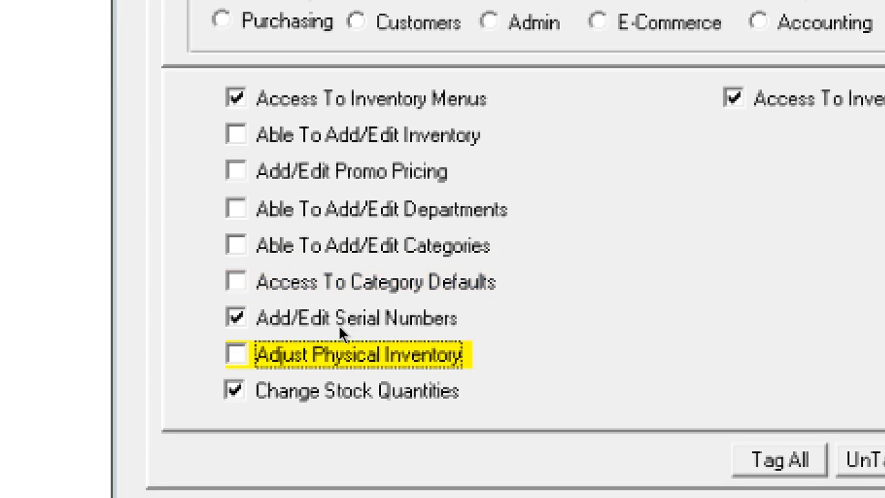
{"action": "key", "text": "Tab"}
{"action": "key", "text": "space"}
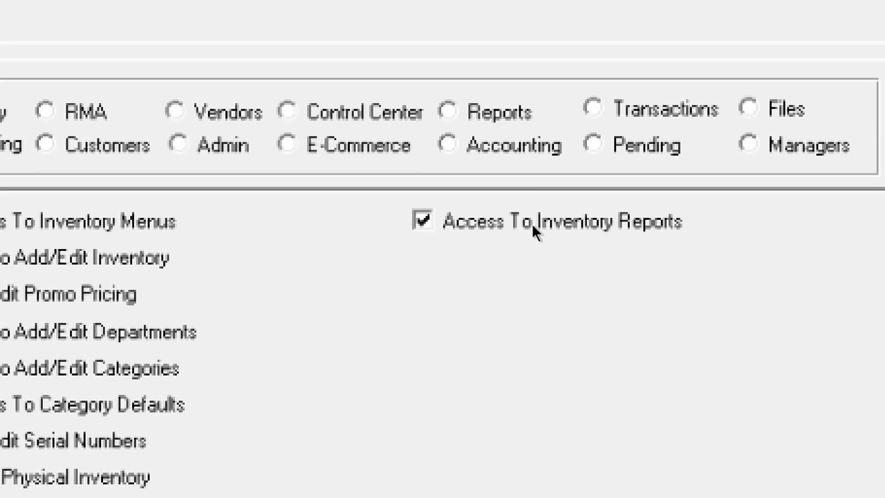
{"action": "key", "text": "Tab"}
{"action": "key", "text": "space"}
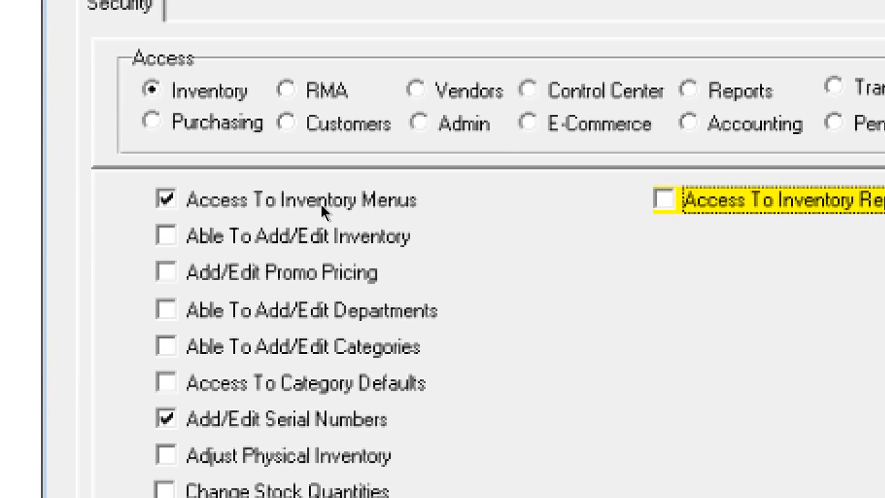
{"action": "key", "text": "Tab"}
{"action": "key", "text": "space"}
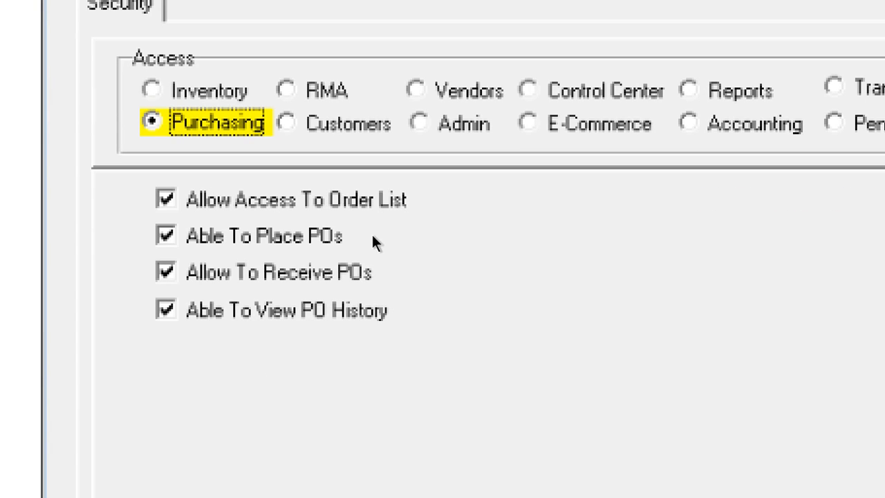
Revoke the Cashier's Place POs, Order List and View PO History permissions
{"action": "left_click", "coordinate": [334, 239]}
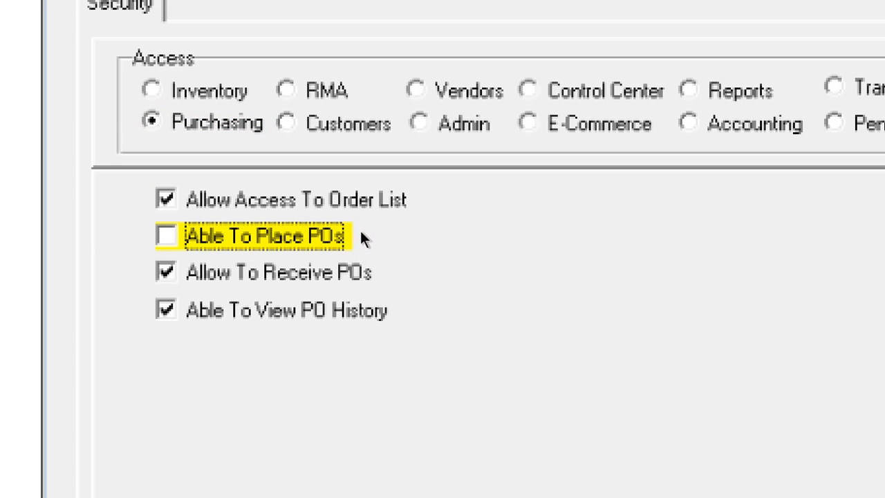
{"action": "key", "text": "shift+Tab"}
{"action": "key", "text": "space"}
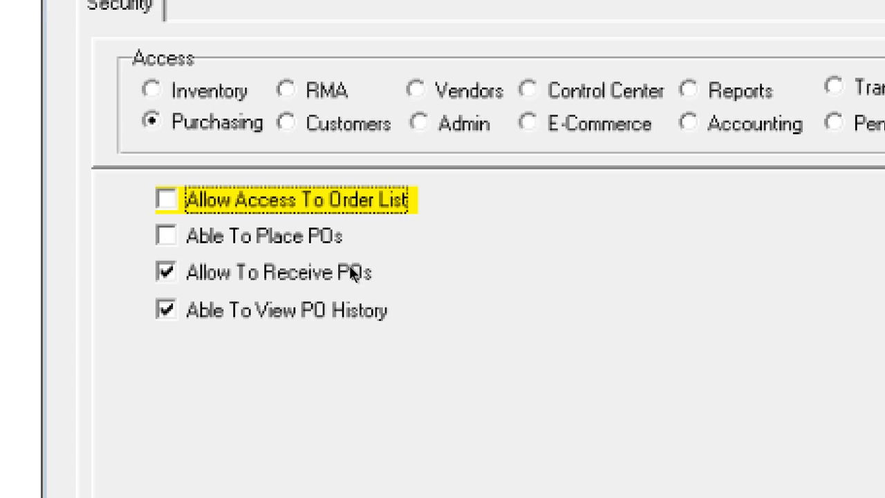
{"action": "key", "text": "Tab"}
{"action": "key", "text": "Tab"}
{"action": "key", "text": "Tab"}
{"action": "key", "text": "space"}
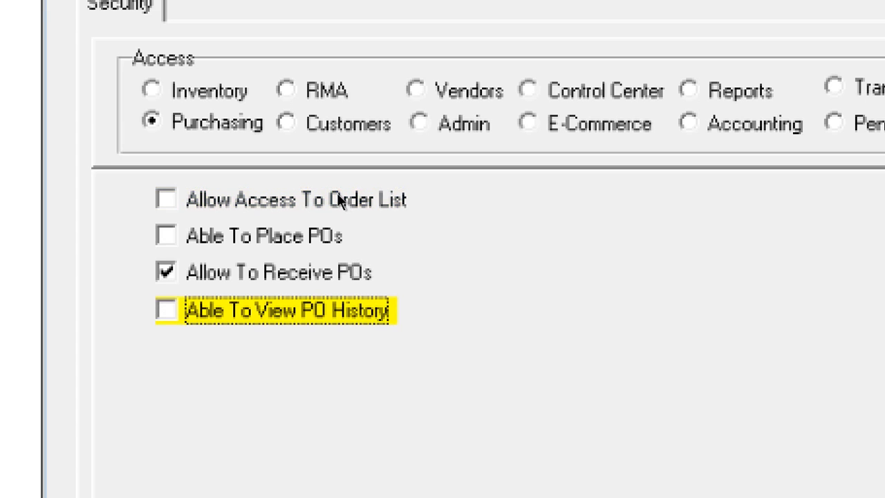
Revoke Send RMA's, Receive RMA's and RMA Aging Report, then show Customers permissions
{"action": "key", "text": "Tab"}
{"action": "key", "text": "Down"}
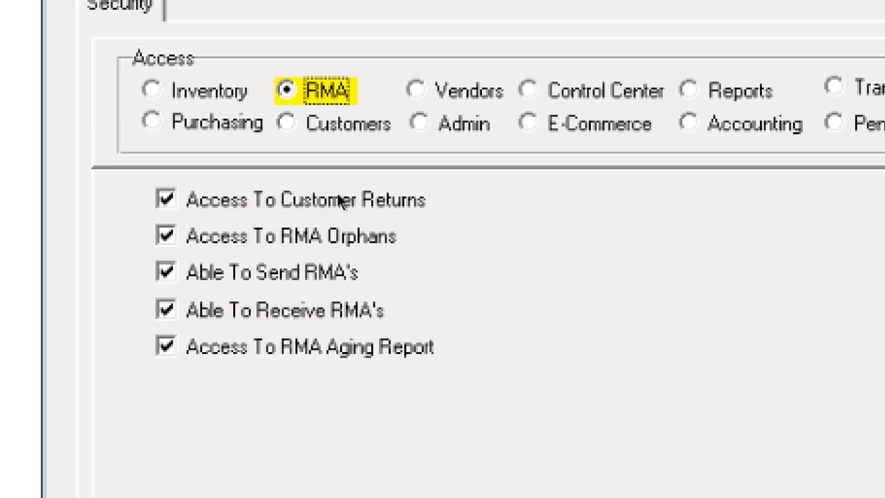
{"action": "left_click", "coordinate": [349, 263]}
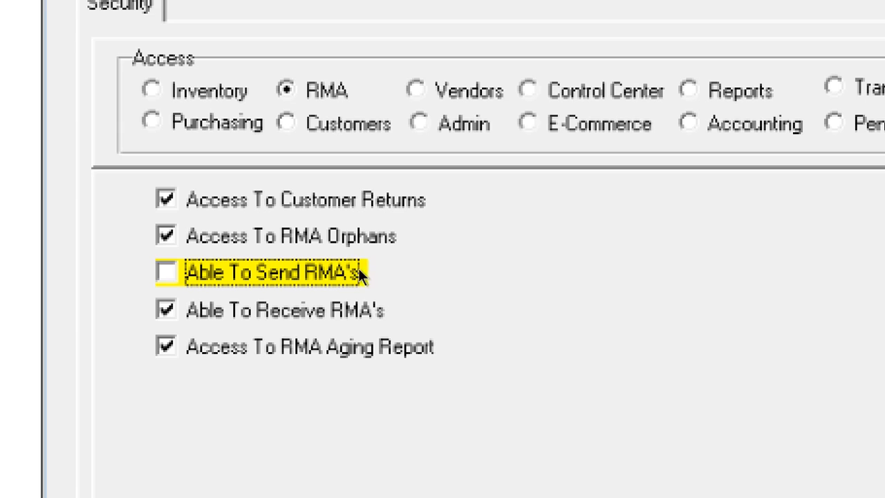
{"action": "left_click", "coordinate": [348, 306]}
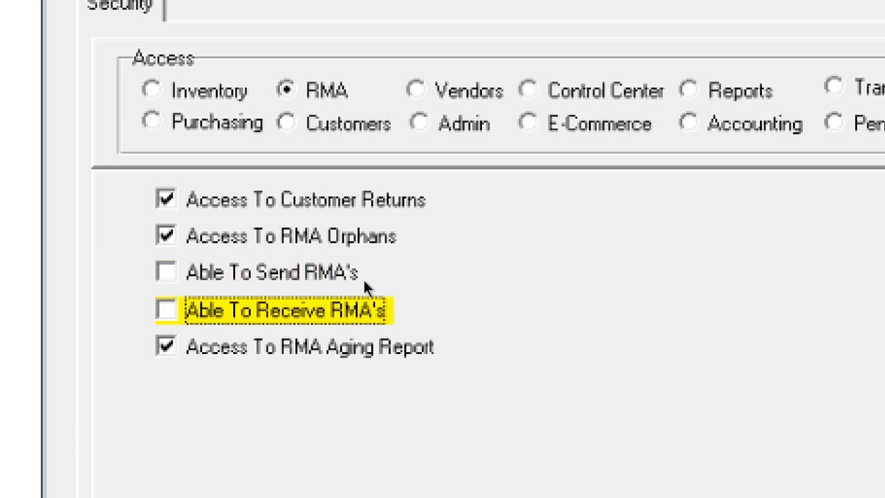
{"action": "key", "text": "Tab"}
{"action": "key", "text": "space"}
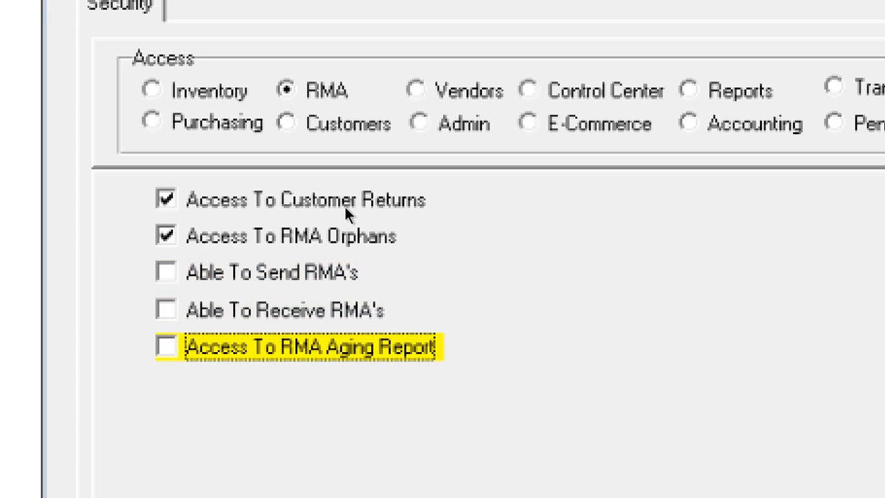
{"action": "key", "text": "Tab"}
{"action": "key", "text": "space"}
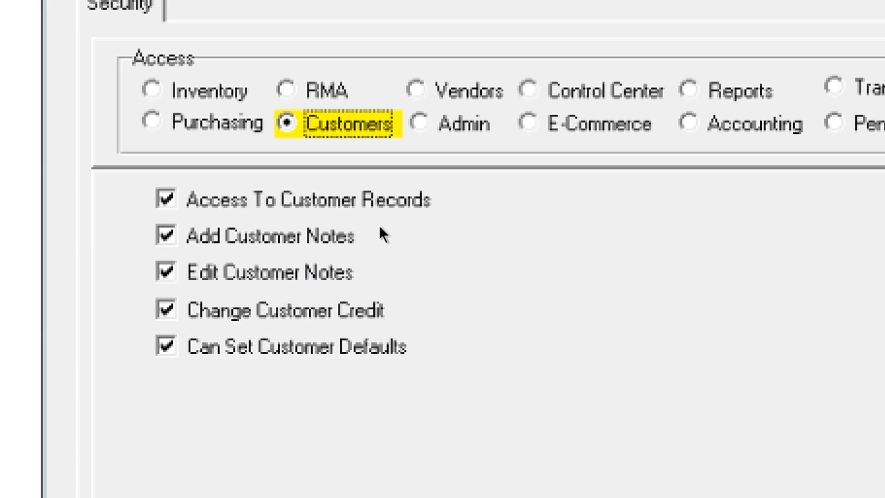
Revoke Add/Edit Customer Notes, Change Customer Credit and Customer Defaults for the Cashier
{"action": "left_click", "coordinate": [343, 242]}
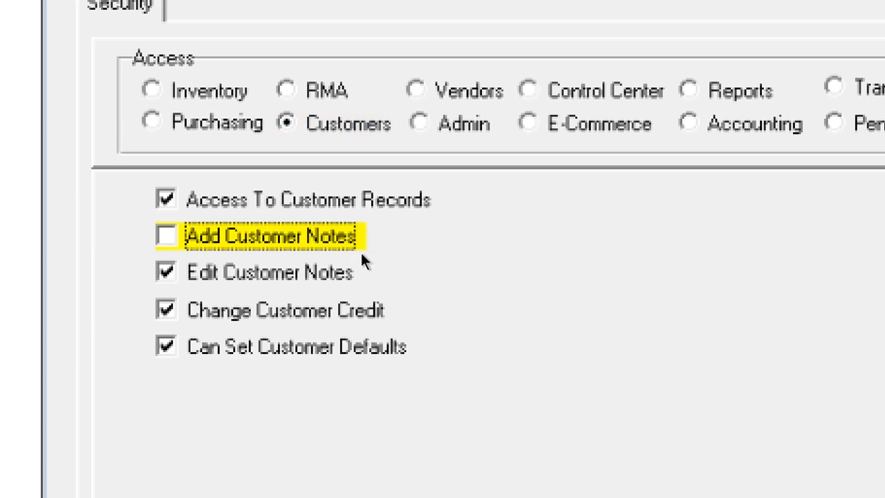
{"action": "key", "text": "Tab"}
{"action": "key", "text": "space"}
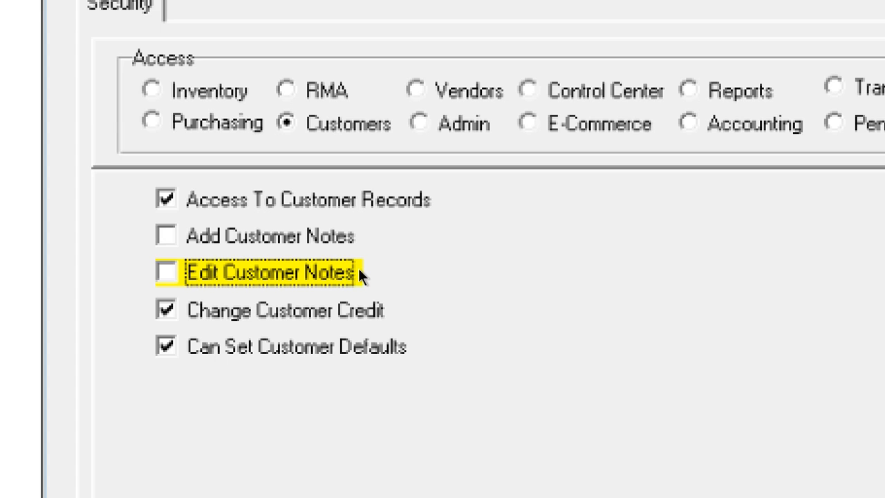
{"action": "key", "text": "Tab"}
{"action": "key", "text": "space"}
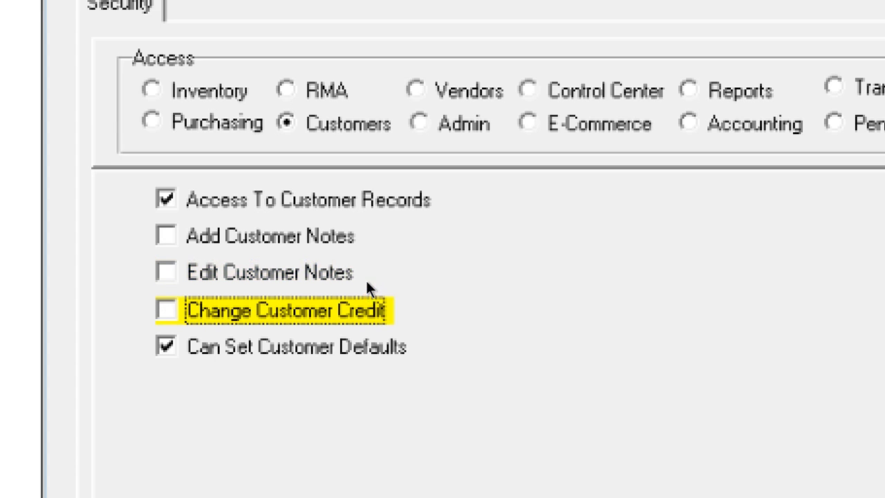
{"action": "key", "text": "Tab"}
{"action": "key", "text": "space"}
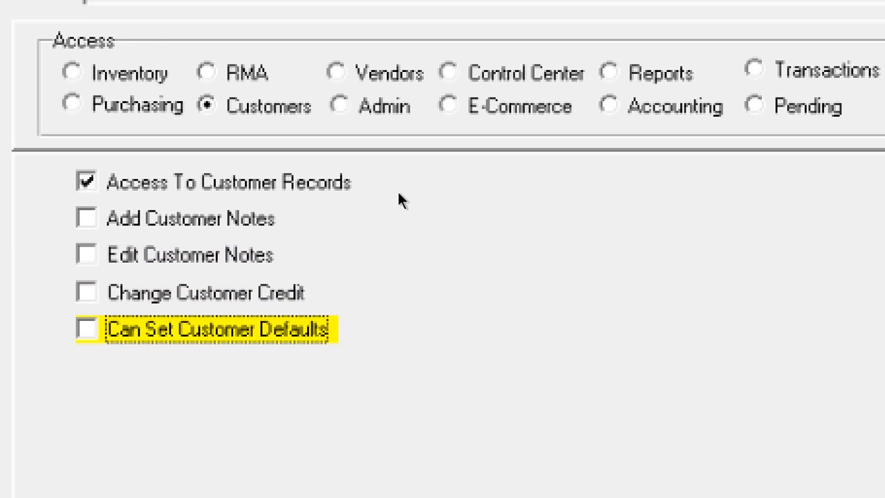
Under Vendors, revoke Access To Vendor Terms and Vendor Shipping, then show Admin permissions
{"action": "key", "text": "Tab"}
{"action": "key", "text": "space"}
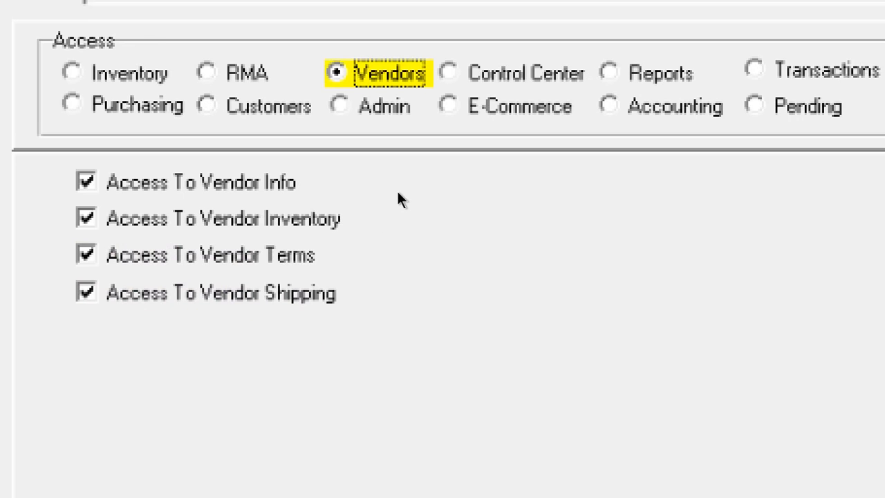
{"action": "left_click", "coordinate": [360, 253]}
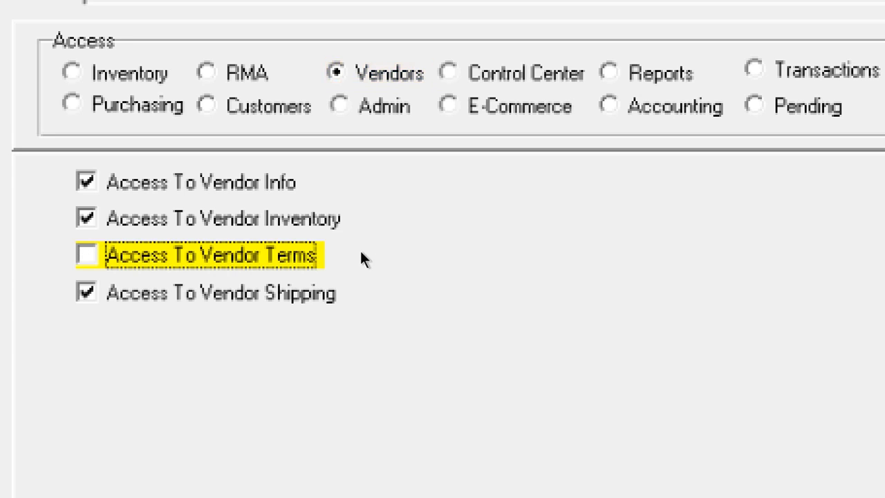
{"action": "key", "text": "Tab"}
{"action": "key", "text": "space"}
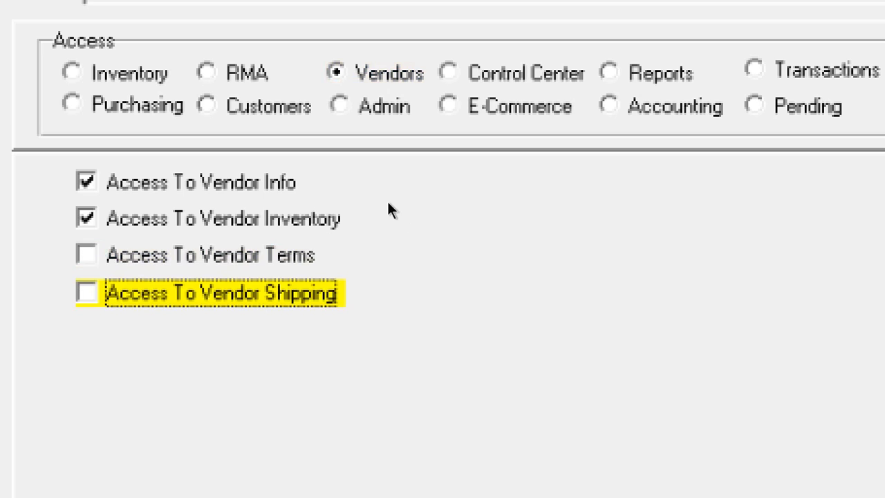
{"action": "left_click", "coordinate": [377, 106]}
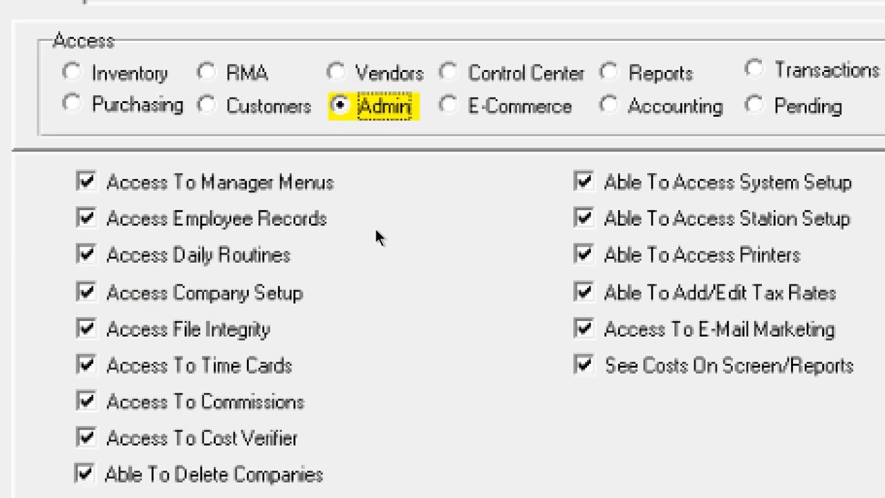
Revoke manager menus, employee records, daily routines, company setup, file integrity and time cards access
{"action": "key", "text": "Tab"}
{"action": "key", "text": "space"}
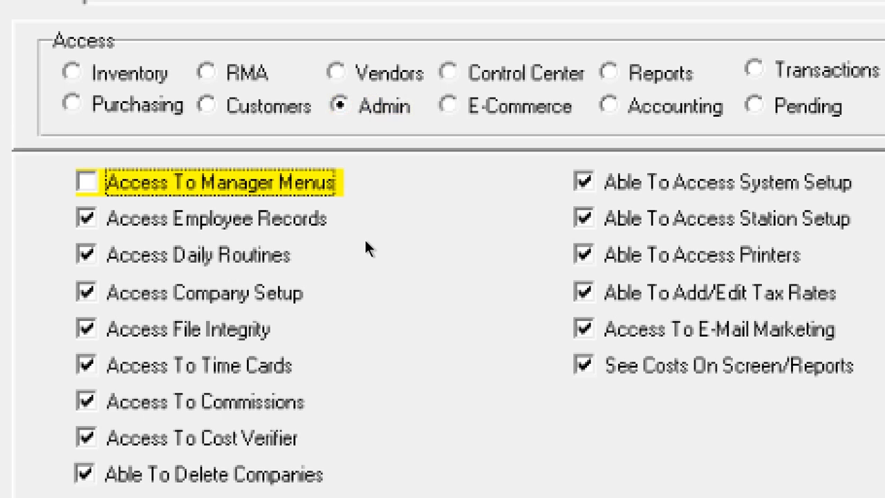
{"action": "key", "text": "Tab"}
{"action": "key", "text": "space"}
{"action": "left_click", "coordinate": [356, 254]}
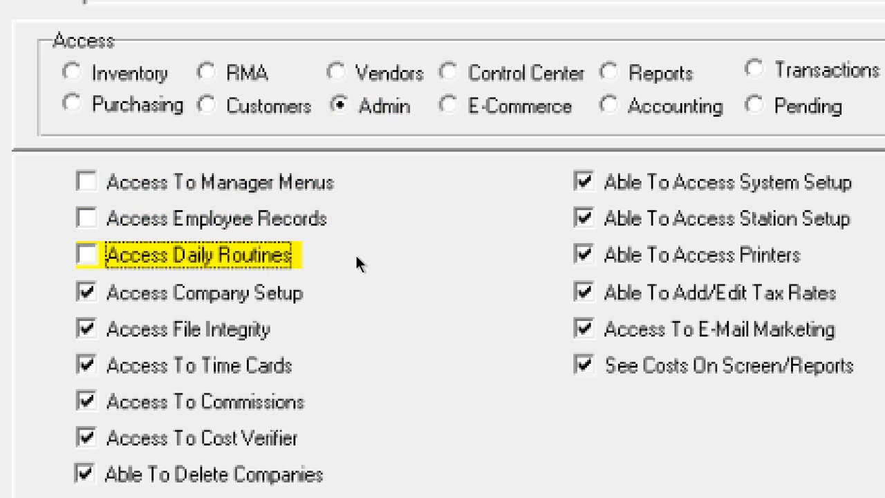
{"action": "left_click", "coordinate": [354, 276]}
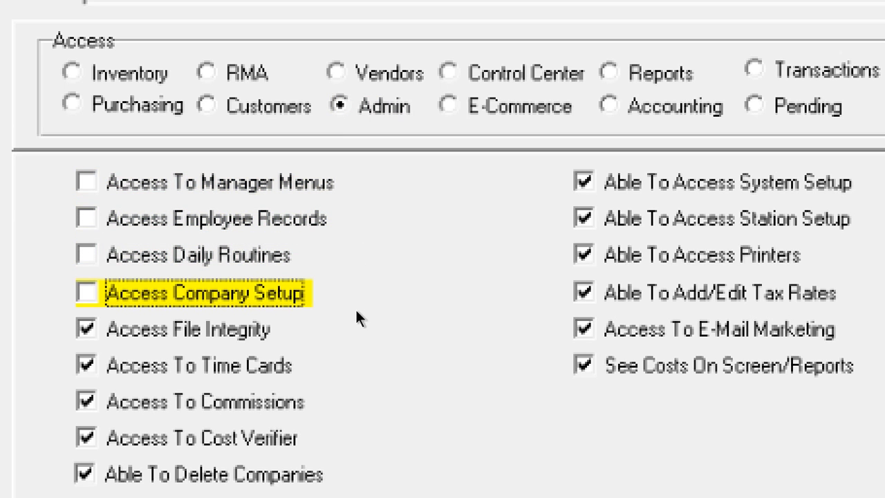
{"action": "key", "text": "Tab"}
{"action": "key", "text": "space"}
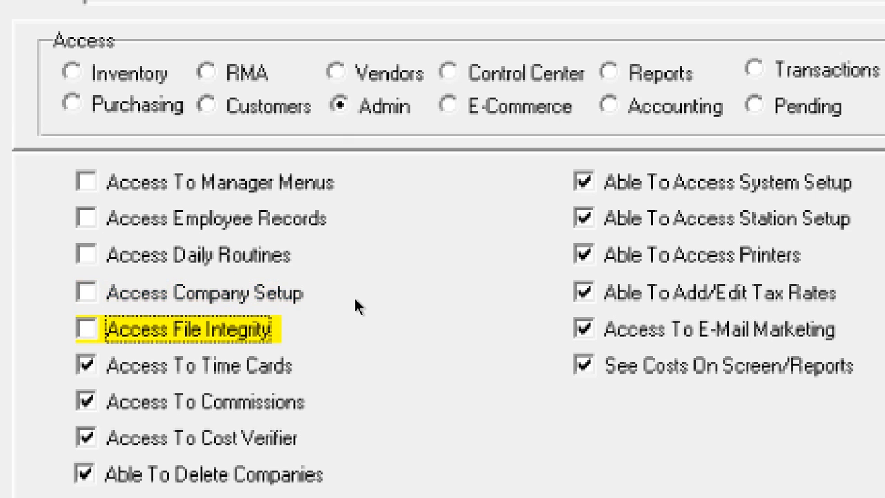
{"action": "key", "text": "Tab"}
{"action": "key", "text": "space"}
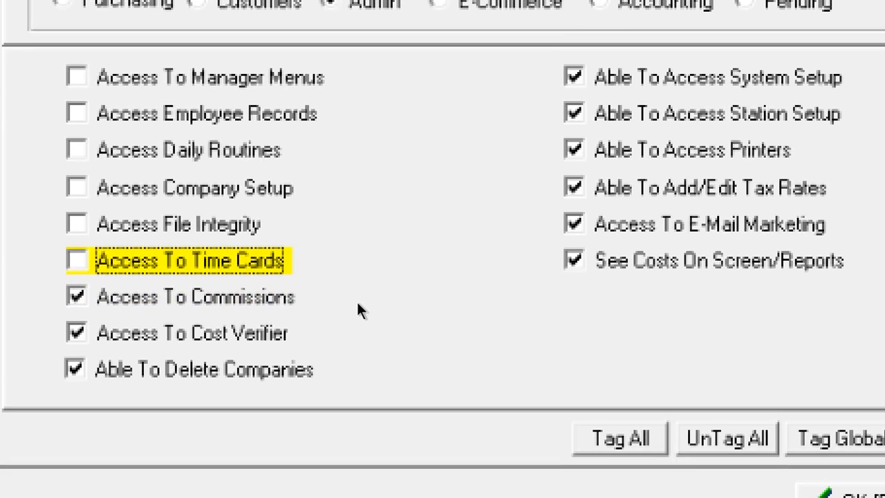
Revoke commissions, cost verifier, delete companies, system setup and station setup rights
{"action": "key", "text": "Tab"}
{"action": "key", "text": "space"}
{"action": "key", "text": "Tab"}
{"action": "key", "text": "space"}
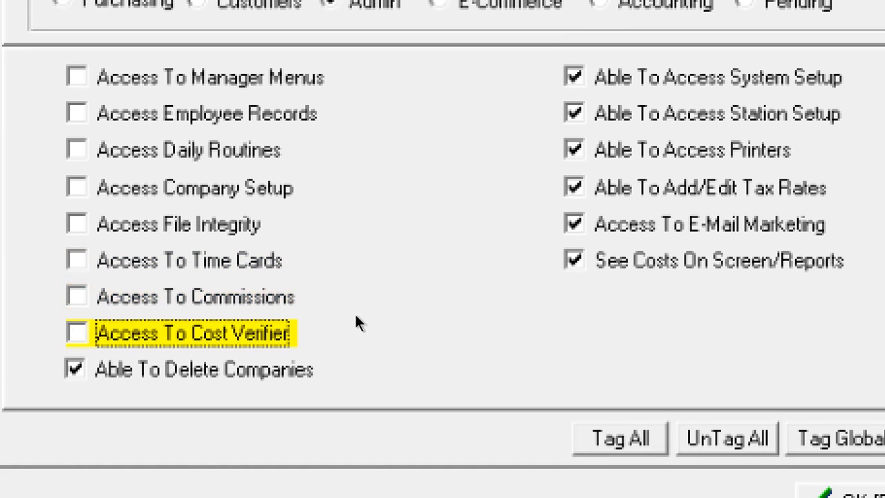
{"action": "key", "text": "Tab"}
{"action": "key", "text": "space"}
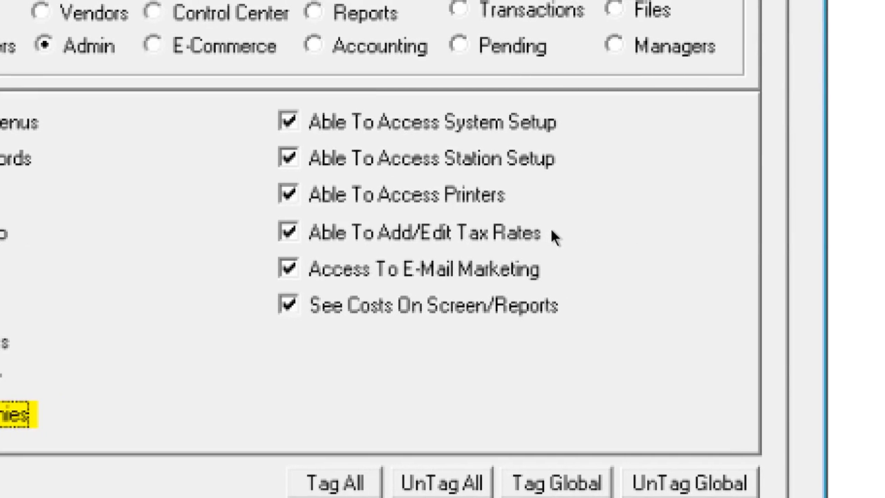
{"action": "key", "text": "Tab"}
{"action": "key", "text": "space"}
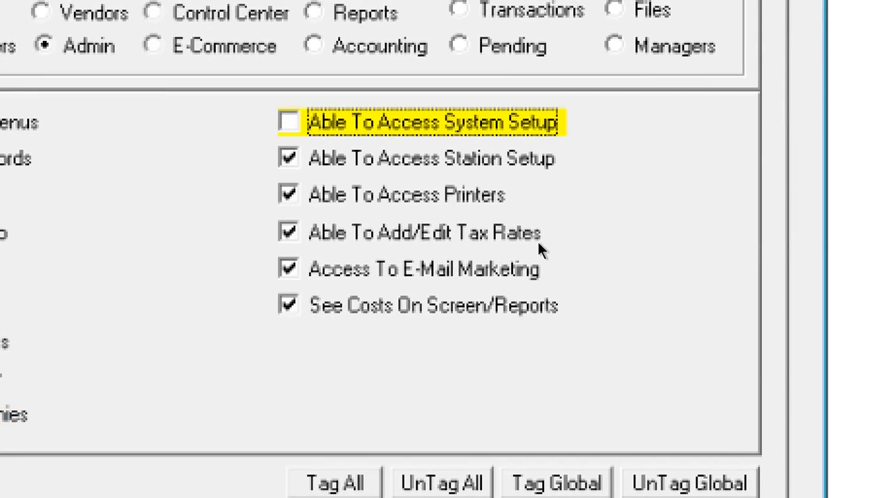
{"action": "key", "text": "Tab"}
{"action": "key", "text": "space"}
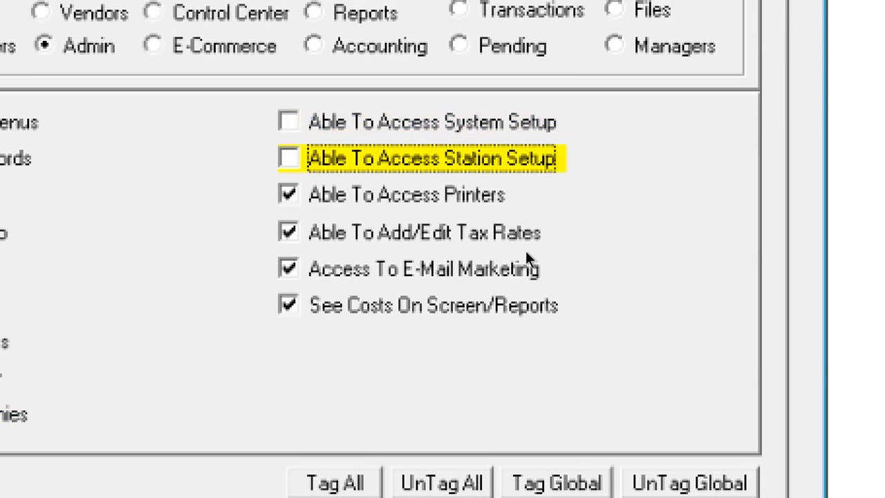
Revoke printers, tax rates, e-mail marketing and See Costs On Screen/Reports, then show Control Center
{"action": "key", "text": "Tab"}
{"action": "key", "text": "space"}
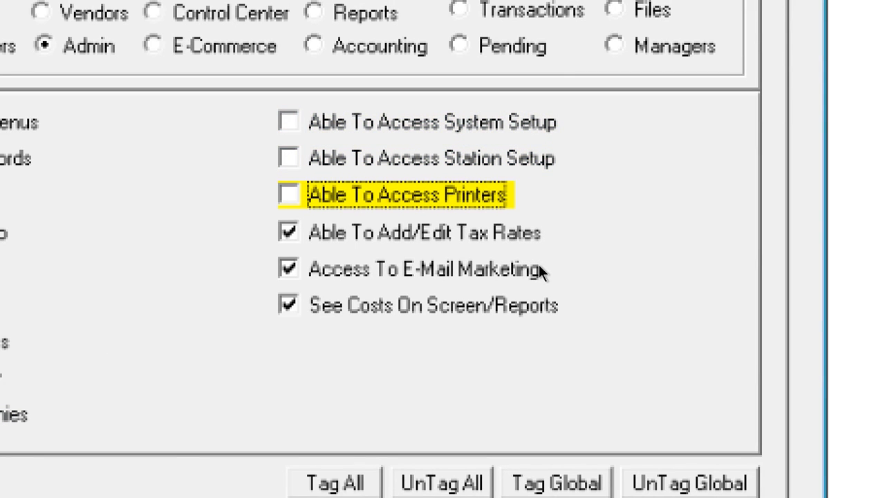
{"action": "key", "text": "Tab"}
{"action": "key", "text": "space"}
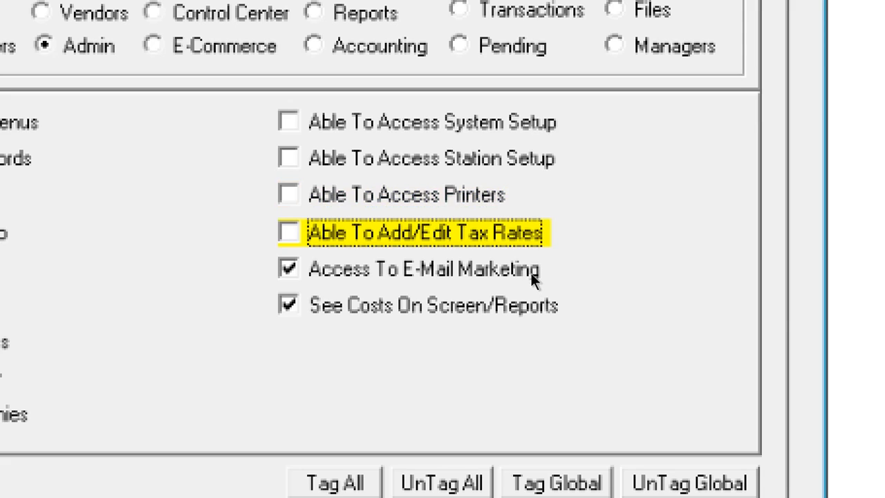
{"action": "key", "text": "Tab"}
{"action": "key", "text": "space"}
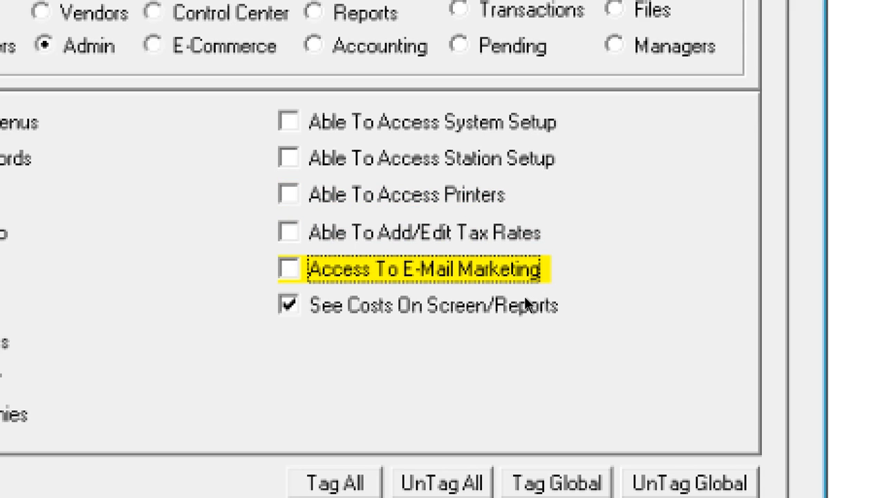
{"action": "left_click", "coordinate": [482, 291]}
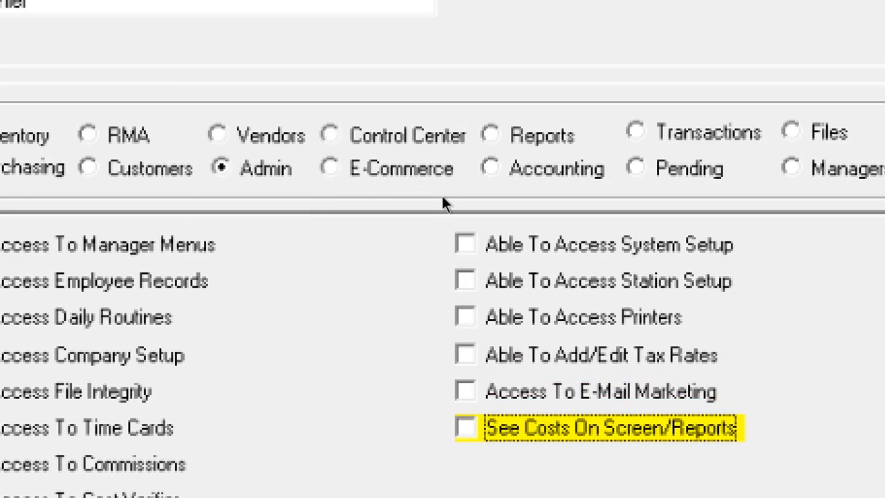
{"action": "left_click", "coordinate": [406, 136]}
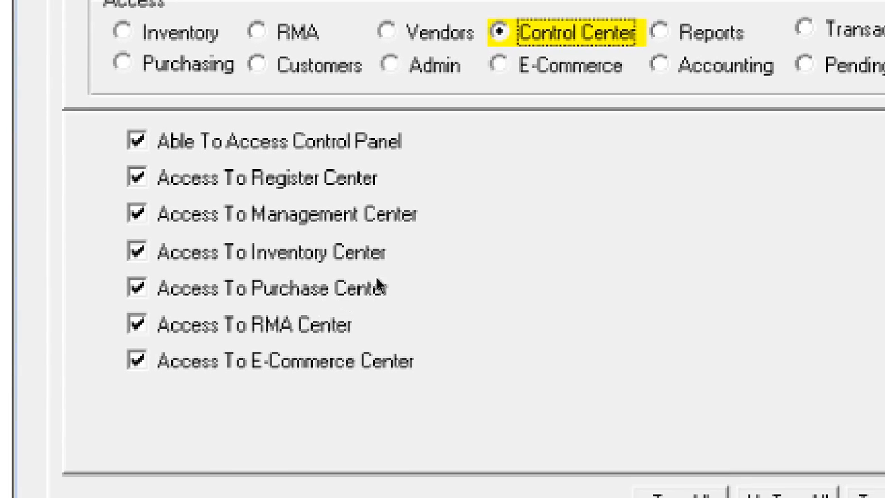
Deny the Cashier access to the Management, Purchase and E-Commerce Centers
{"action": "left_click", "coordinate": [361, 224]}
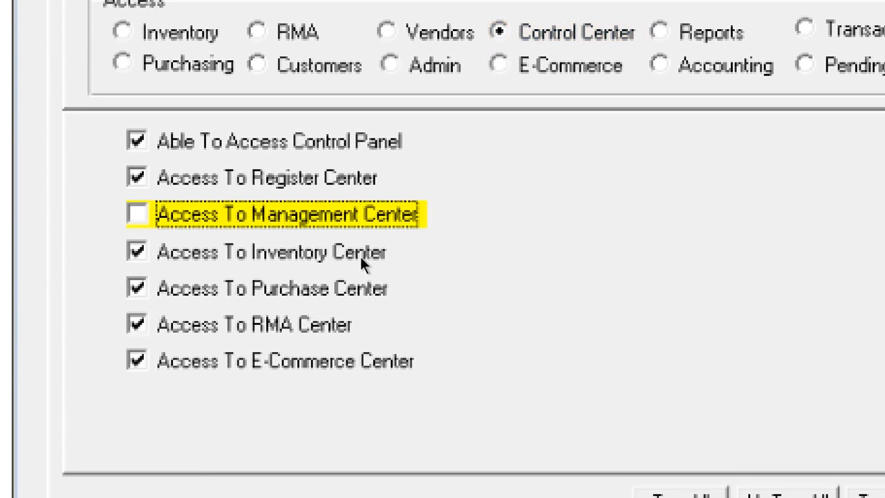
{"action": "left_click", "coordinate": [360, 285]}
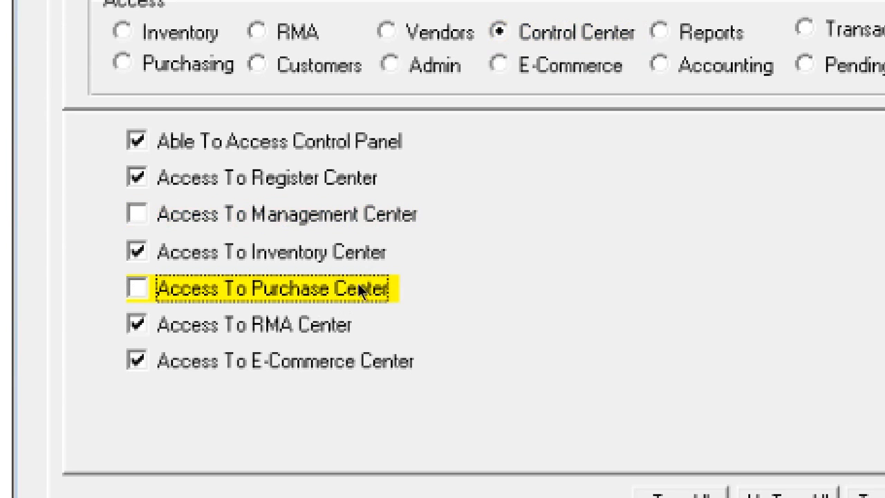
{"action": "left_click", "coordinate": [336, 361]}
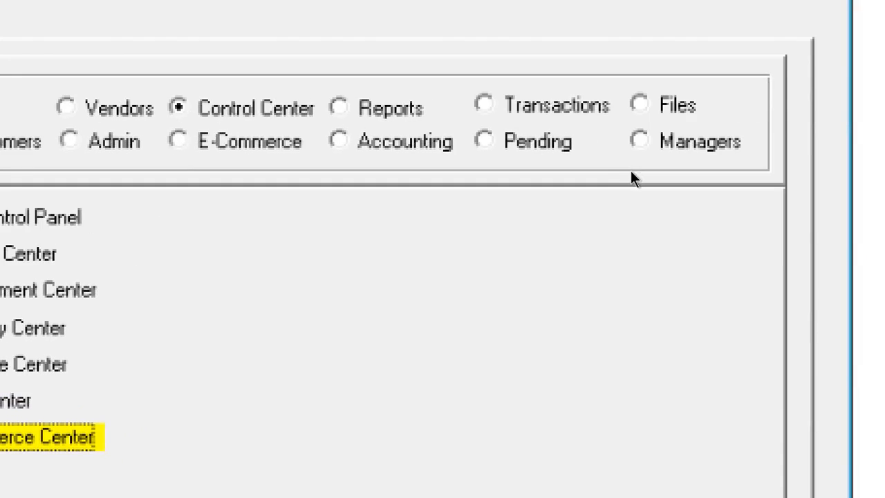
Revoke E-Comm setup, add/edit, void and retrieve internet orders, and internet inventory access
{"action": "left_click", "coordinate": [249, 141]}
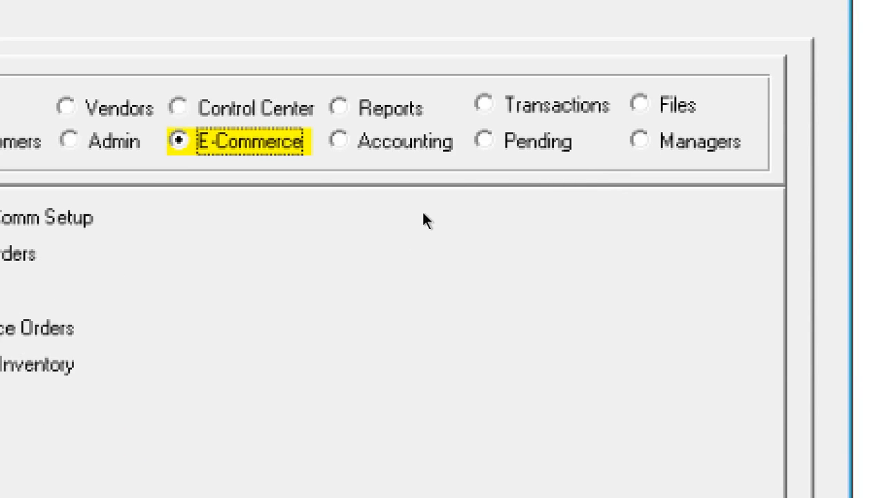
{"action": "key", "text": "Tab"}
{"action": "key", "text": "space"}
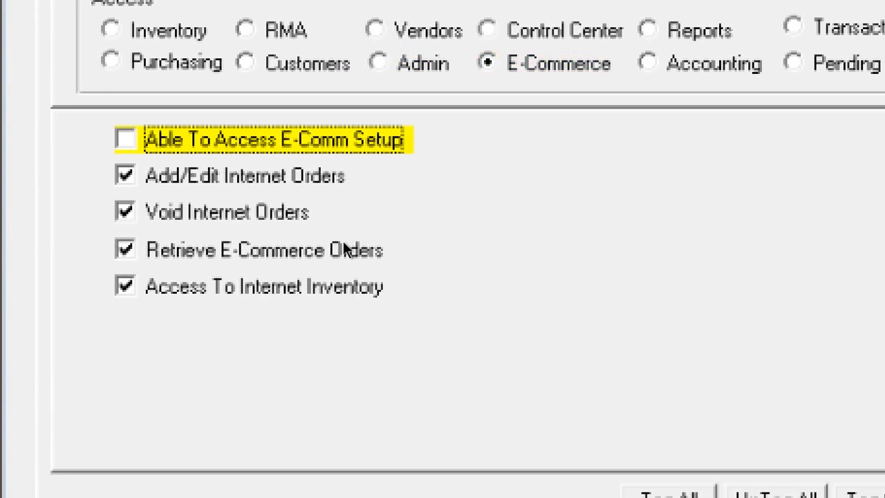
{"action": "key", "text": "Tab"}
{"action": "key", "text": "space"}
{"action": "key", "text": "Tab"}
{"action": "key", "text": "space"}
{"action": "key", "text": "Tab"}
{"action": "key", "text": "space"}
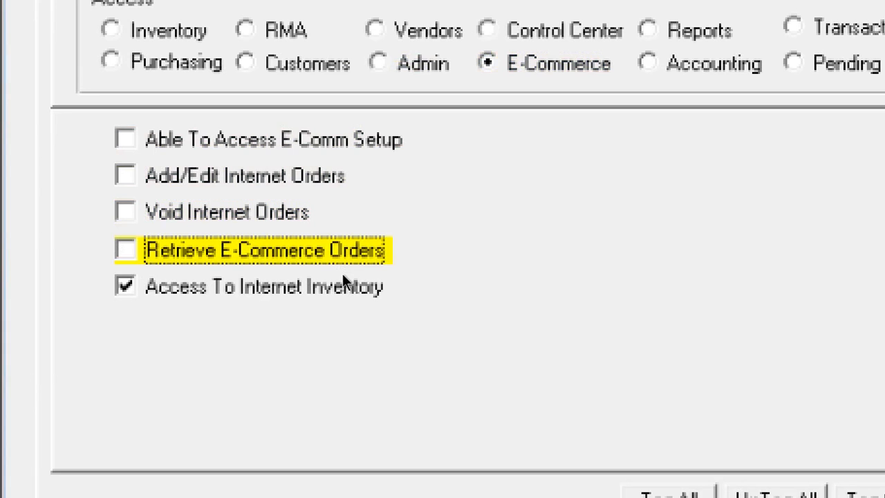
{"action": "key", "text": "Tab"}
{"action": "key", "text": "space"}
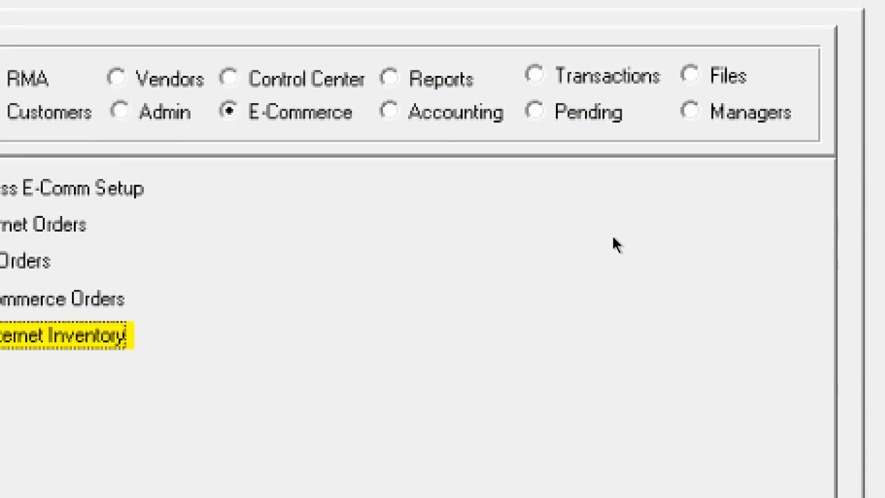
Under Reports, revoke the reports menu, employee sales, vendor sales and sales summary access
{"action": "key", "text": "Tab"}
{"action": "key", "text": "space"}
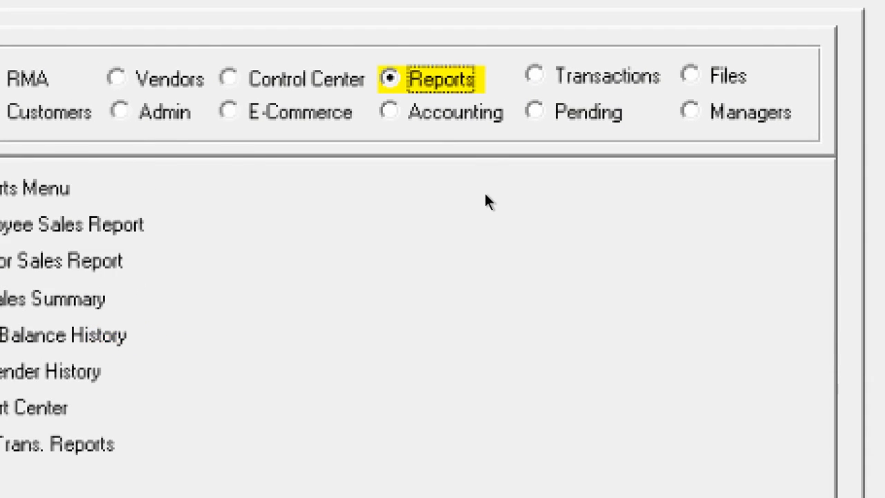
{"action": "key", "text": "Tab"}
{"action": "key", "text": "space"}
{"action": "key", "text": "Tab"}
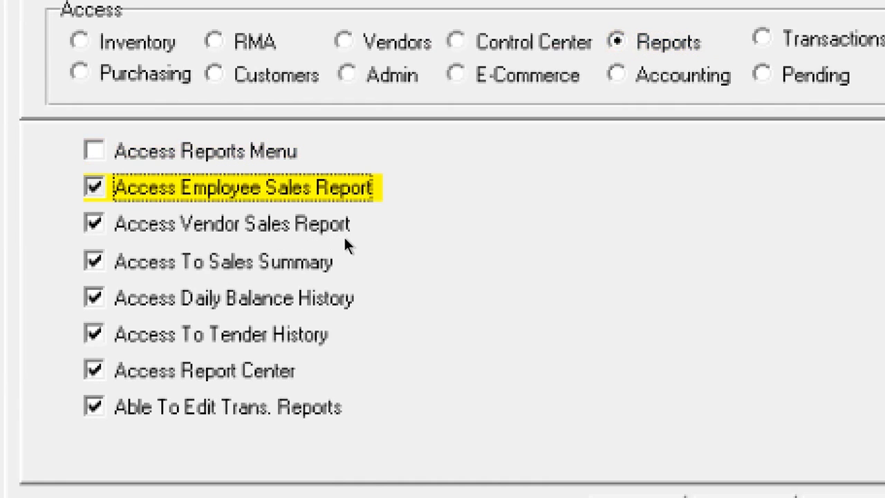
{"action": "key", "text": "space"}
{"action": "key", "text": "Tab"}
{"action": "key", "text": "space"}
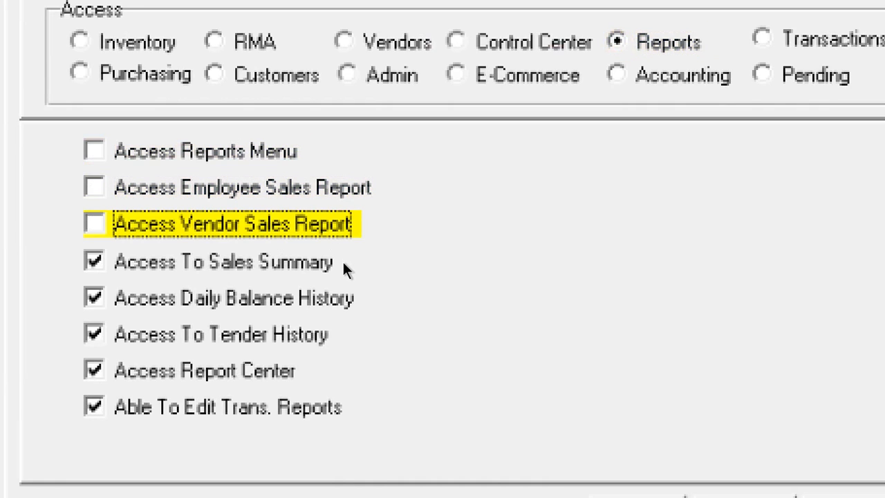
{"action": "key", "text": "Tab"}
{"action": "key", "text": "space"}
Revoke daily balance history, tender history, report center and transaction report editing
{"action": "key", "text": "Tab"}
{"action": "key", "text": "space"}
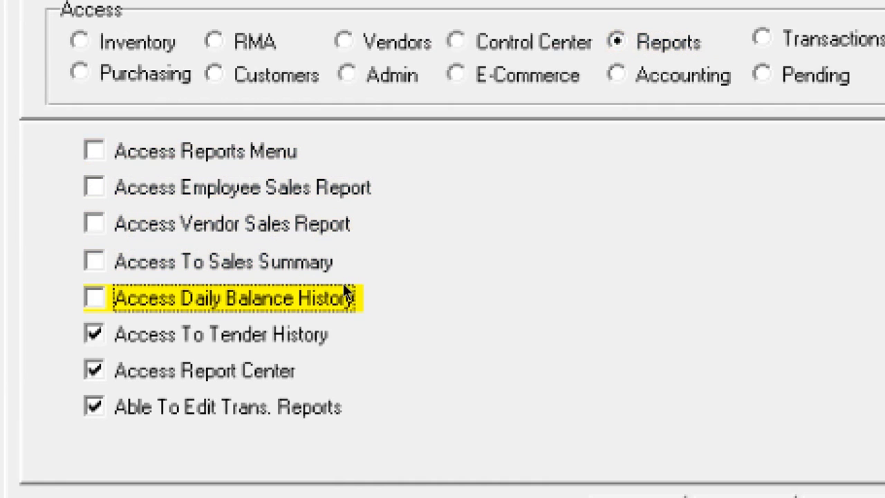
{"action": "key", "text": "Tab"}
{"action": "key", "text": "space"}
{"action": "key", "text": "Tab"}
{"action": "key", "text": "space"}
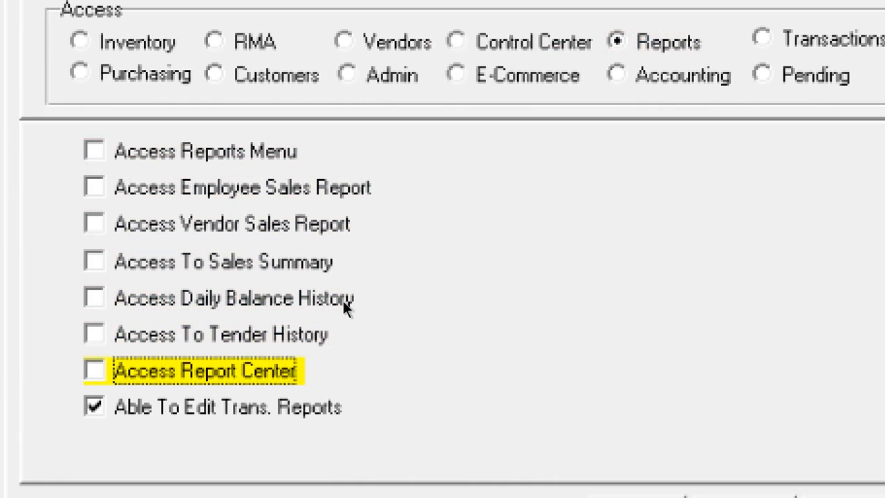
{"action": "key", "text": "Tab"}
{"action": "key", "text": "space"}
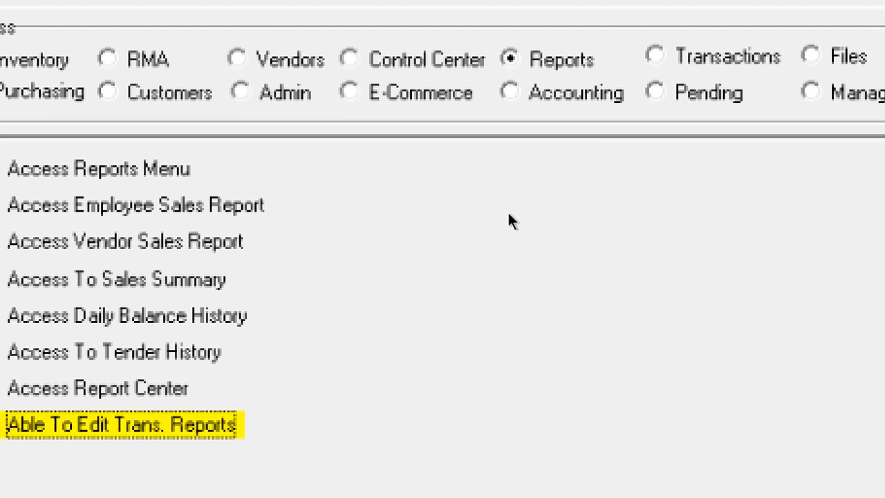
Under Accounting, revoke GL setup, checkbook access and viewing CC numbers
{"action": "left_click", "coordinate": [511, 92]}
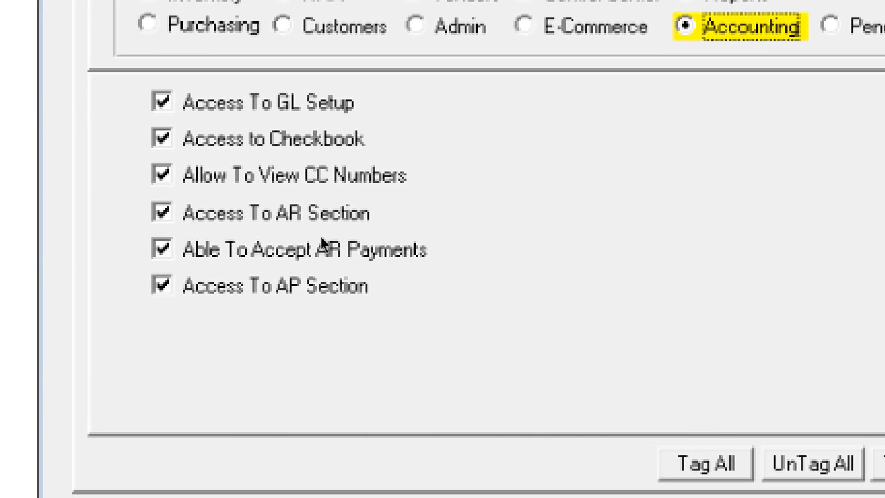
{"action": "key", "text": "Tab"}
{"action": "key", "text": "space"}
{"action": "key", "text": "Tab"}
{"action": "key", "text": "space"}
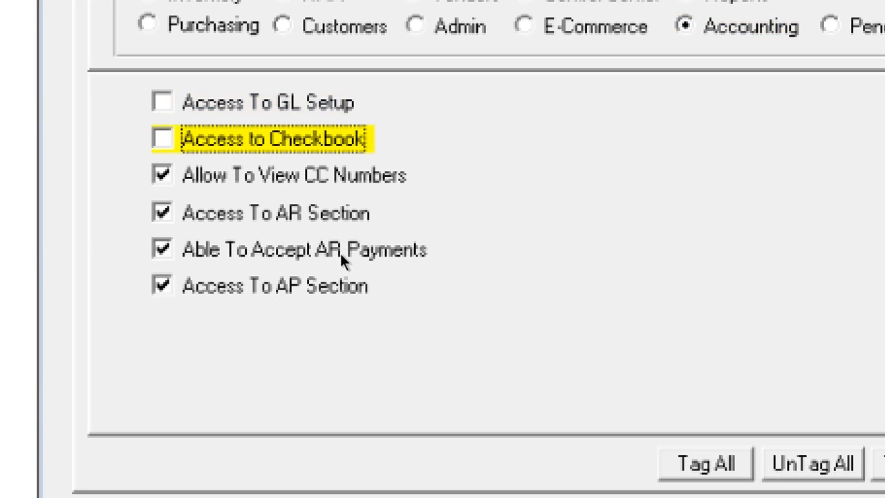
{"action": "key", "text": "Tab"}
{"action": "key", "text": "space"}
Revoke AR section access, accepting AR payments and AP section access, then show Transactions
{"action": "key", "text": "Tab"}
{"action": "key", "text": "space"}
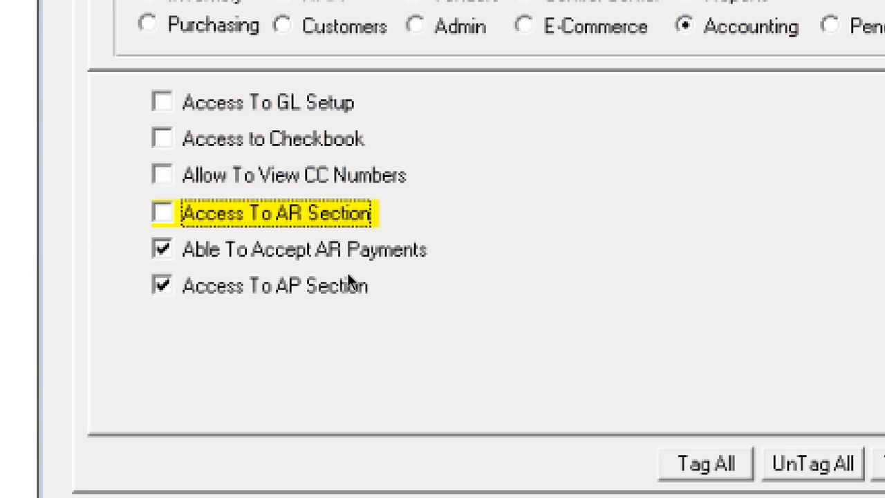
{"action": "key", "text": "Tab"}
{"action": "key", "text": "space"}
{"action": "key", "text": "Tab"}
{"action": "key", "text": "space"}
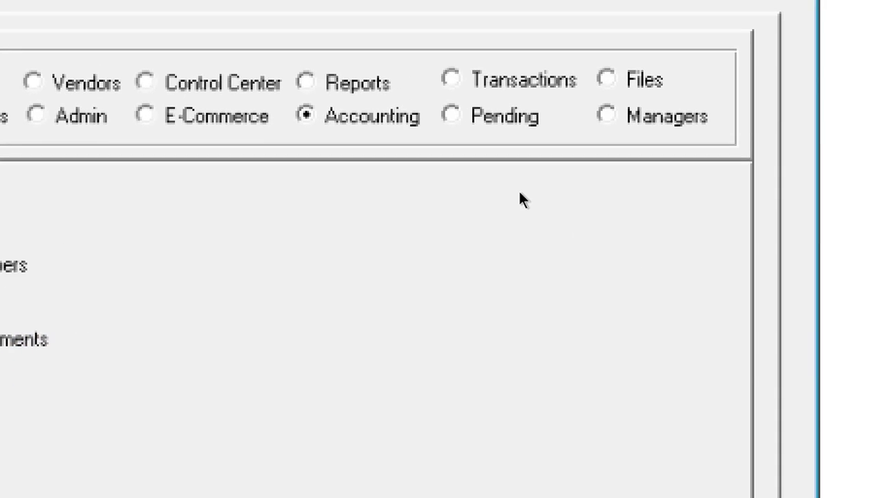
{"action": "left_click", "coordinate": [523, 79]}
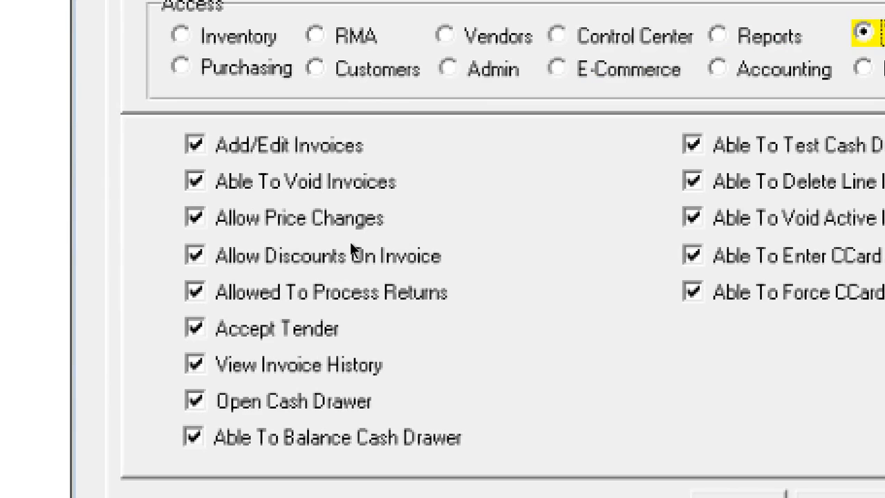
Revoke voiding invoices, opening, balancing and testing the cash drawer, and voiding active invoices
{"action": "left_click", "coordinate": [196, 182]}
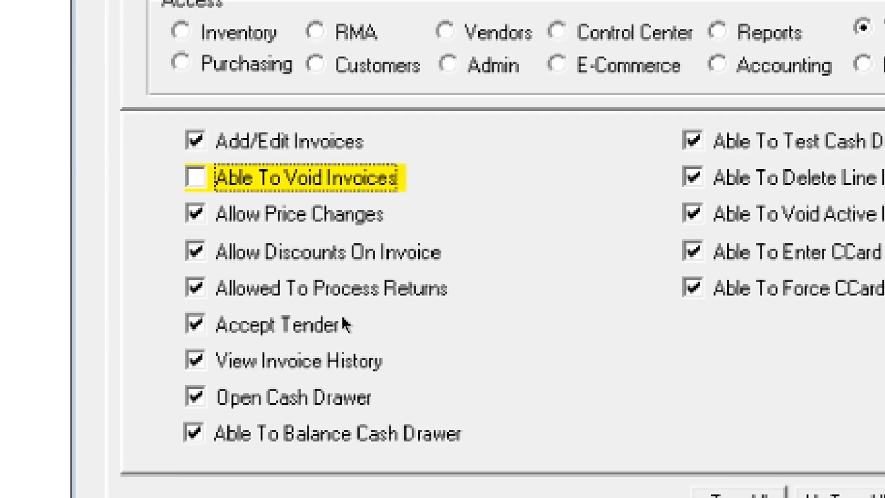
{"action": "left_click", "coordinate": [342, 397]}
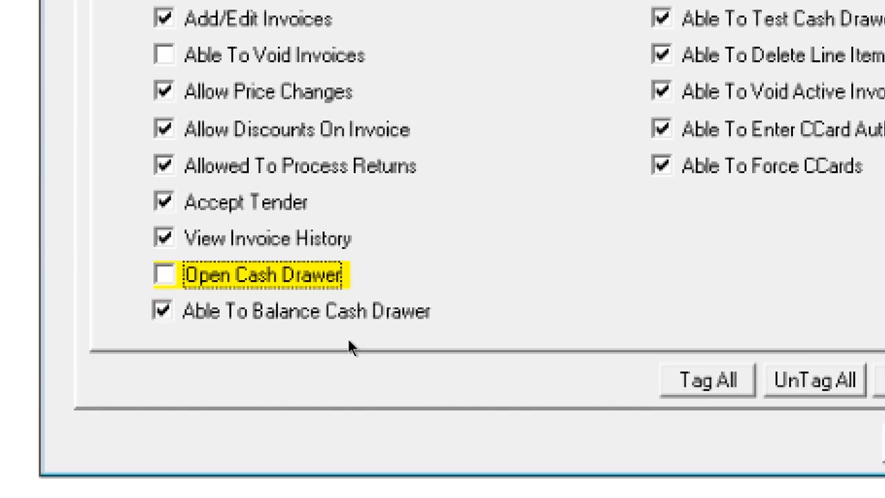
{"action": "left_click", "coordinate": [363, 322]}
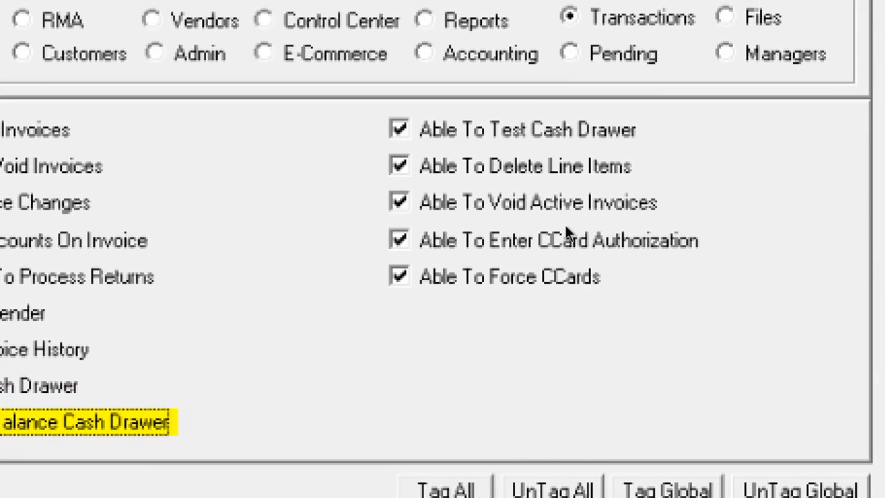
{"action": "key", "text": "Tab"}
{"action": "key", "text": "space"}
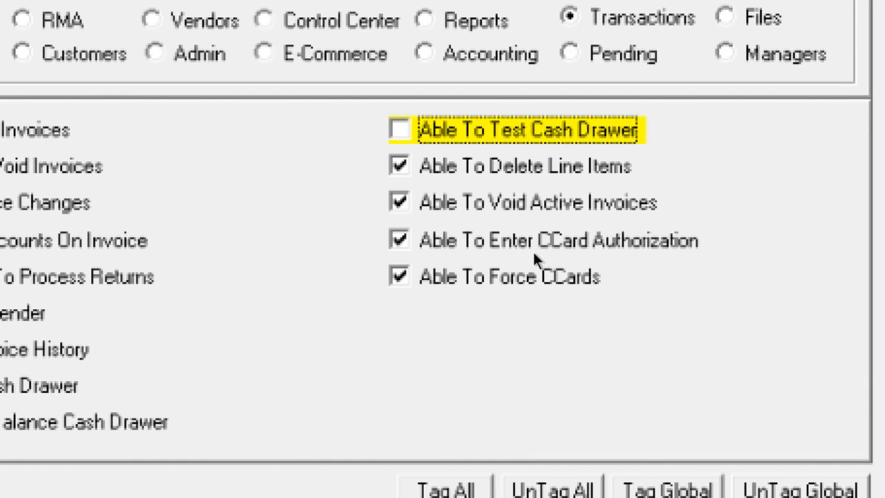
{"action": "key", "text": "Tab"}
{"action": "key", "text": "Tab"}
{"action": "key", "text": "space"}
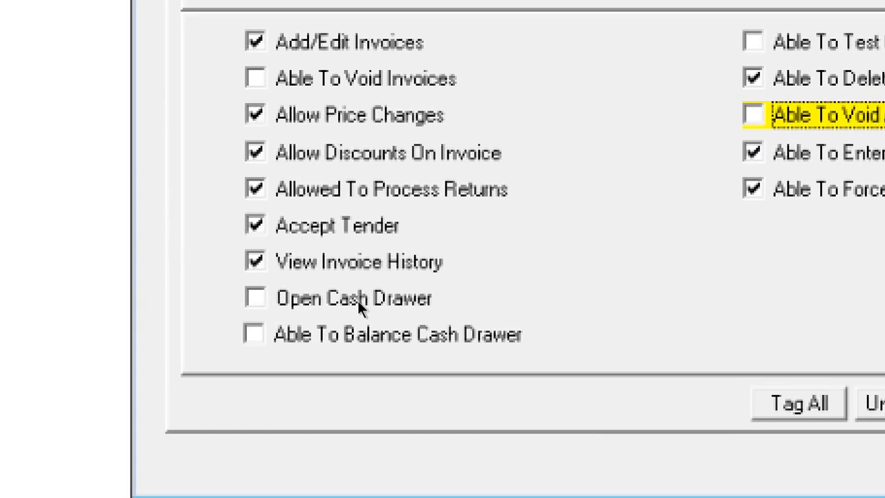
{"action": "left_click", "coordinate": [347, 271]}
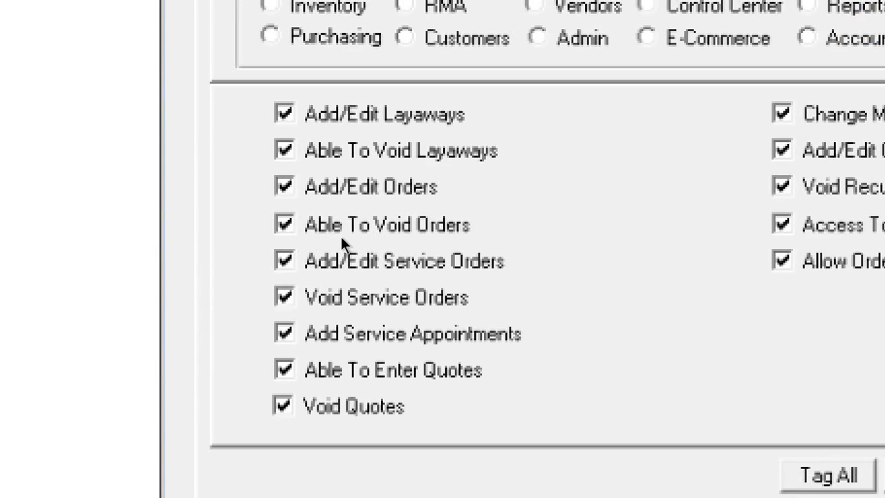
Revoke the Void Layaways, Add/Edit Orders, Void Orders and Void Service Orders permissions
{"action": "left_click", "coordinate": [284, 150]}
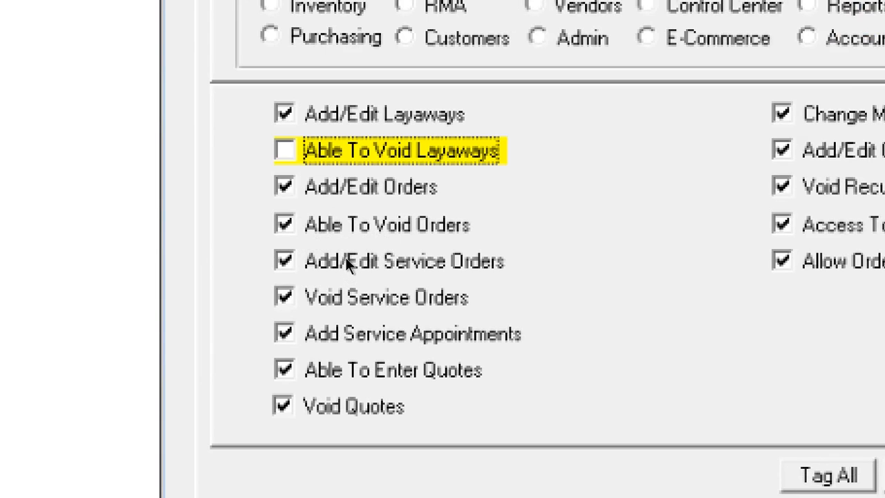
{"action": "key", "text": "Tab"}
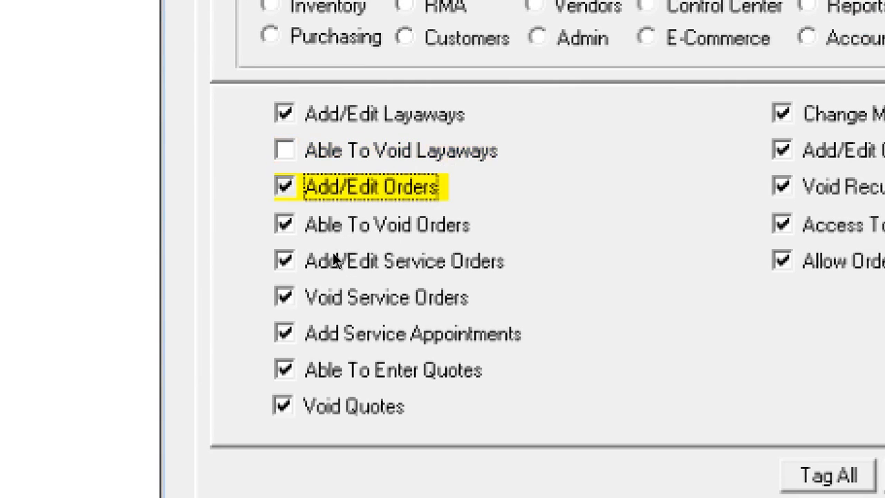
{"action": "key", "text": "space"}
{"action": "key", "text": "Tab"}
{"action": "key", "text": "space"}
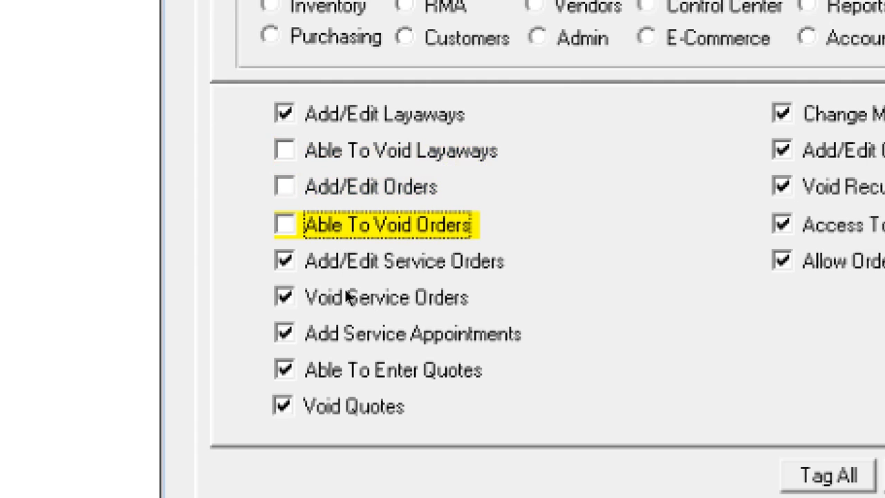
{"action": "left_click", "coordinate": [343, 290]}
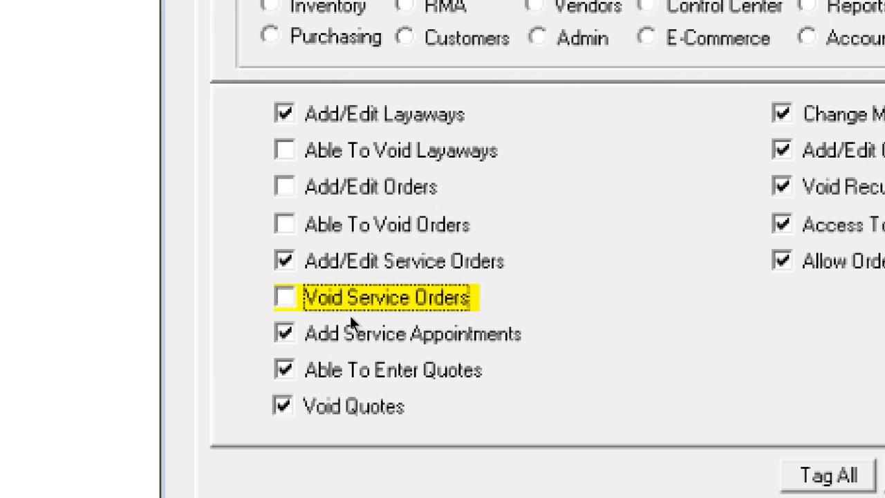
Revoke the Enter Quotes, Void Quotes and Change Markup In A Quote permissions
{"action": "key", "text": "Tab"}
{"action": "key", "text": "Tab"}
{"action": "key", "text": "space"}
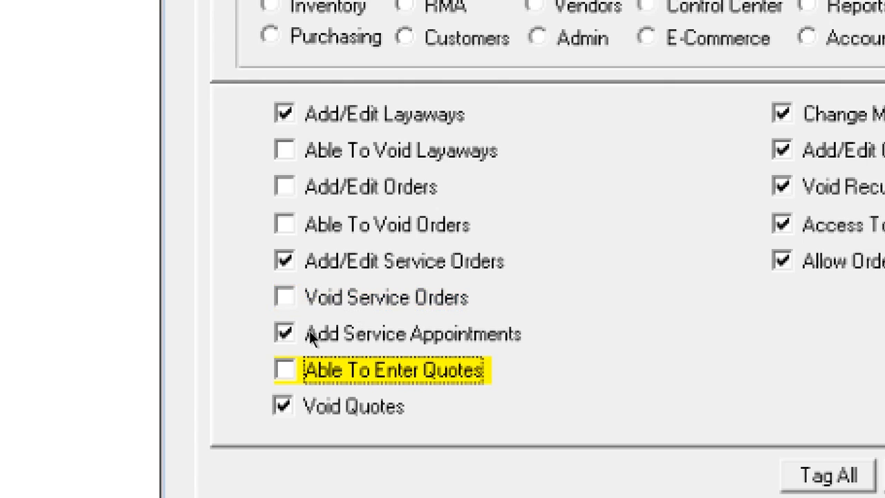
{"action": "key", "text": "Tab"}
{"action": "key", "text": "space"}
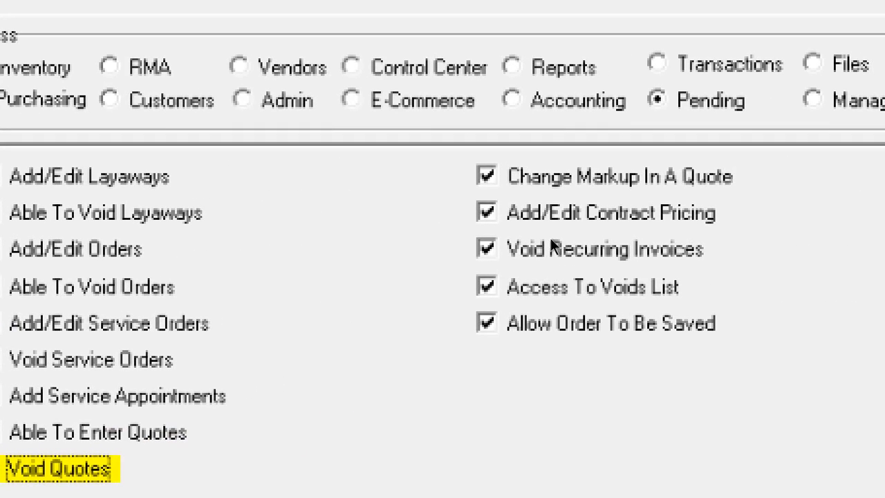
{"action": "key", "text": "Tab"}
{"action": "key", "text": "space"}
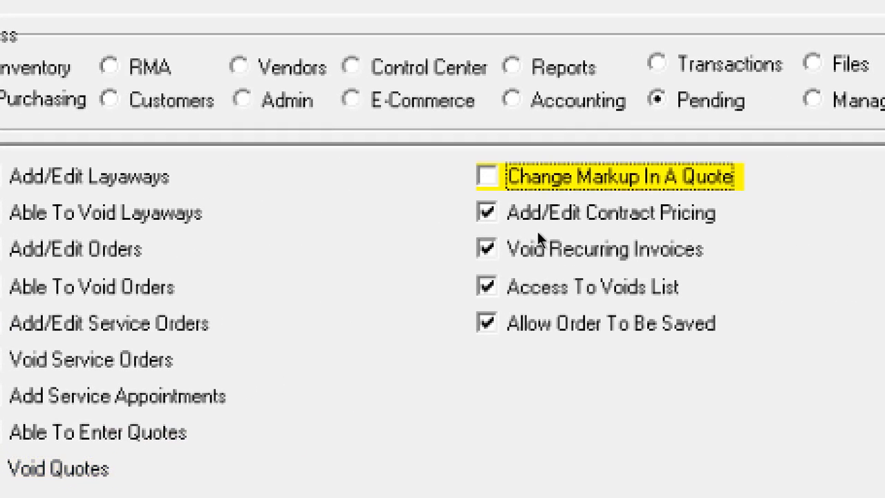
Revoke Contract Pricing, Void Recurring Invoices, Voids List and Allow Order To Be Saved permissions
{"action": "key", "text": "Tab"}
{"action": "key", "text": "space"}
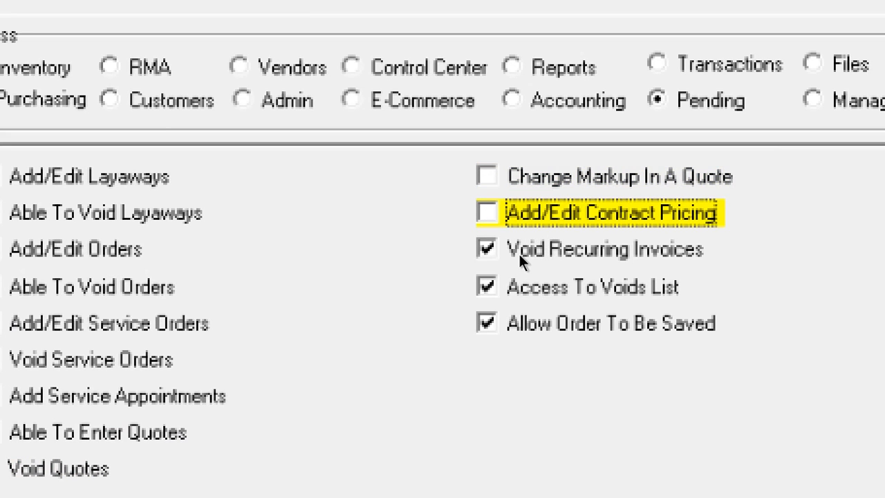
{"action": "key", "text": "Tab"}
{"action": "key", "text": "space"}
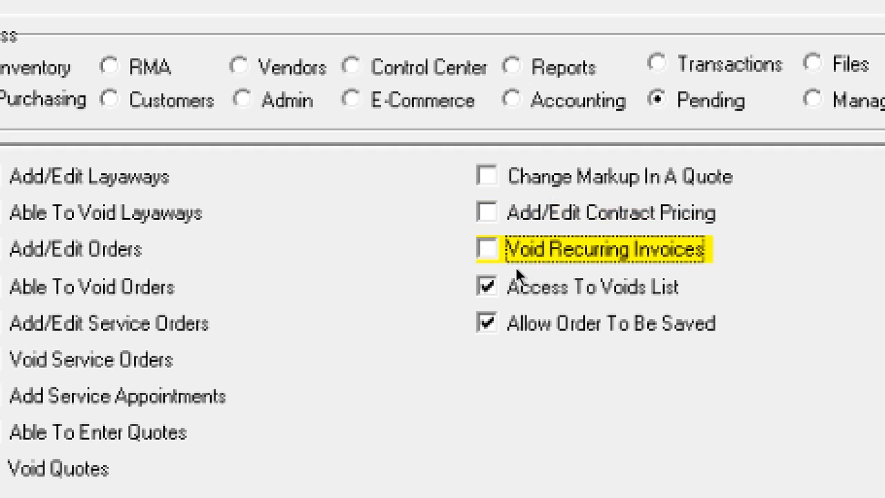
{"action": "left_click", "coordinate": [517, 267]}
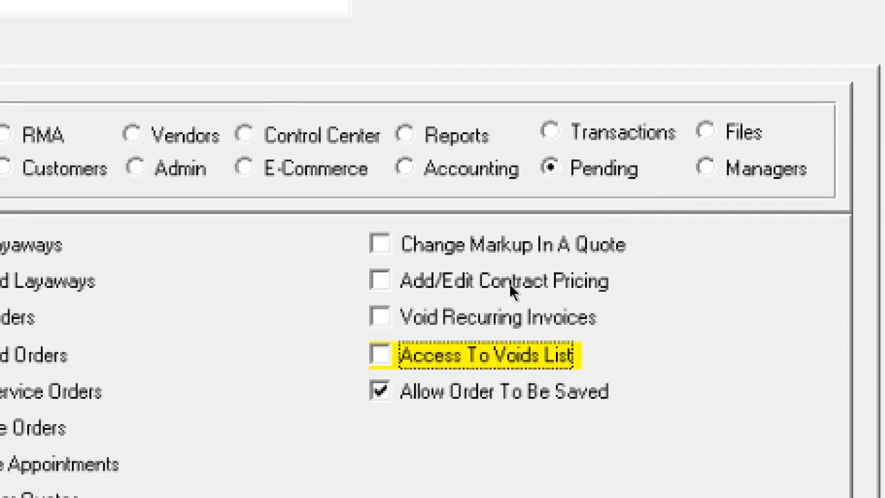
{"action": "key", "text": "Tab"}
{"action": "key", "text": "space"}
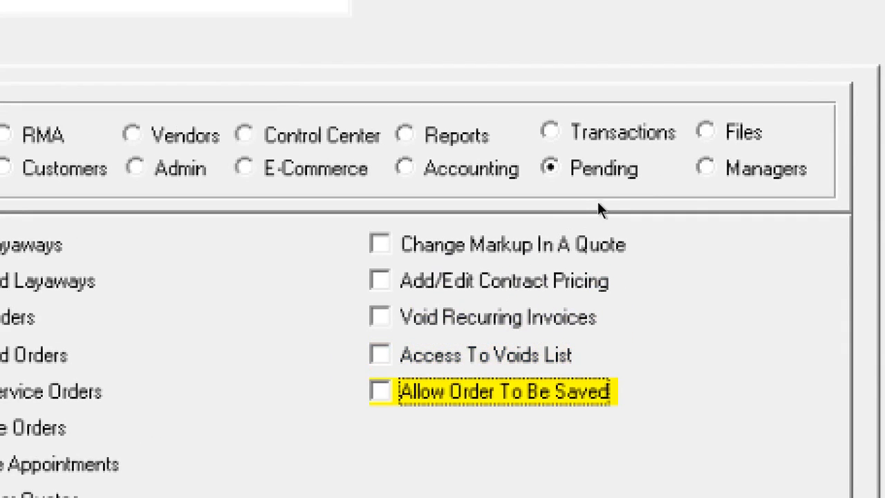
Show the Files permissions and revoke importing files, exporting files and definitions access
{"action": "left_click", "coordinate": [705, 131]}
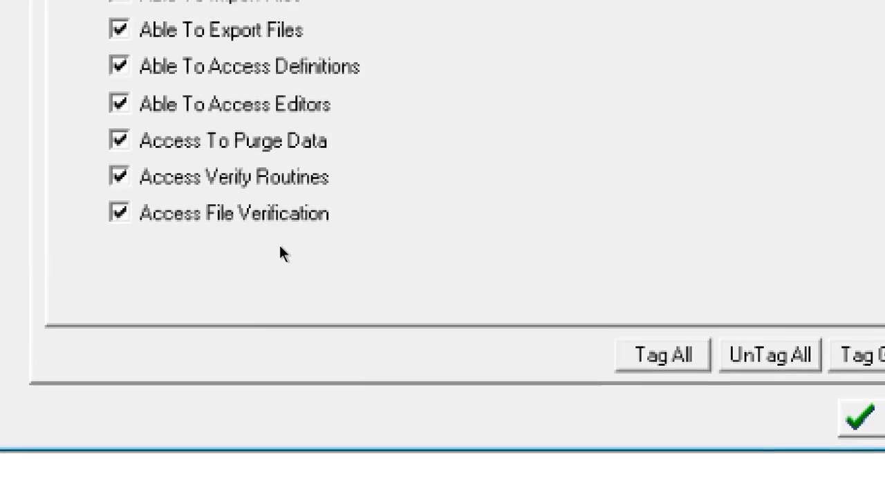
{"action": "key", "text": "Tab"}
{"action": "key", "text": "space"}
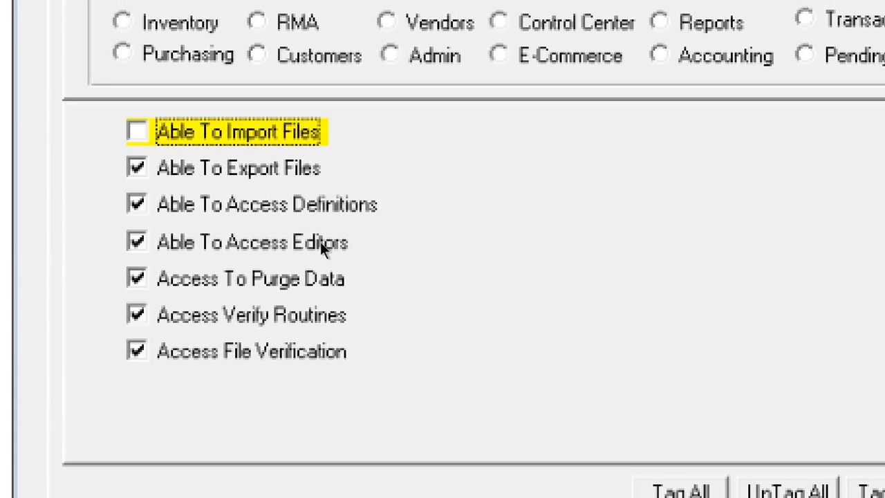
{"action": "key", "text": "Tab"}
{"action": "key", "text": "space"}
{"action": "key", "text": "Tab"}
{"action": "key", "text": "space"}
Revoke access to editors, purge data, verify routines and file verification
{"action": "key", "text": "Tab"}
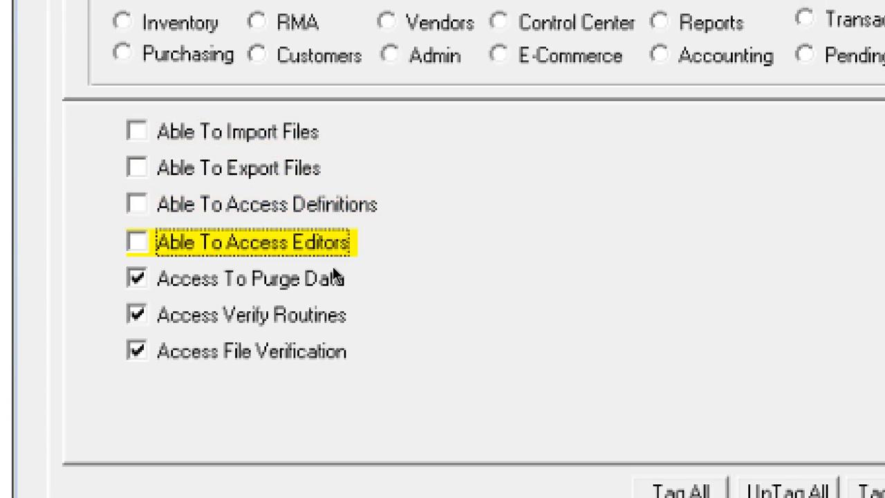
{"action": "key", "text": "Tab"}
{"action": "key", "text": "space"}
{"action": "key", "text": "Tab"}
{"action": "key", "text": "space"}
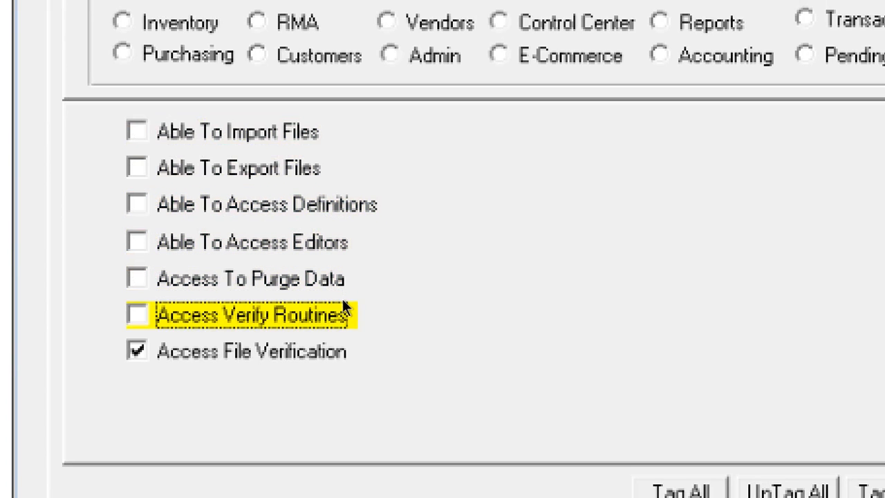
{"action": "key", "text": "Tab"}
{"action": "key", "text": "space"}
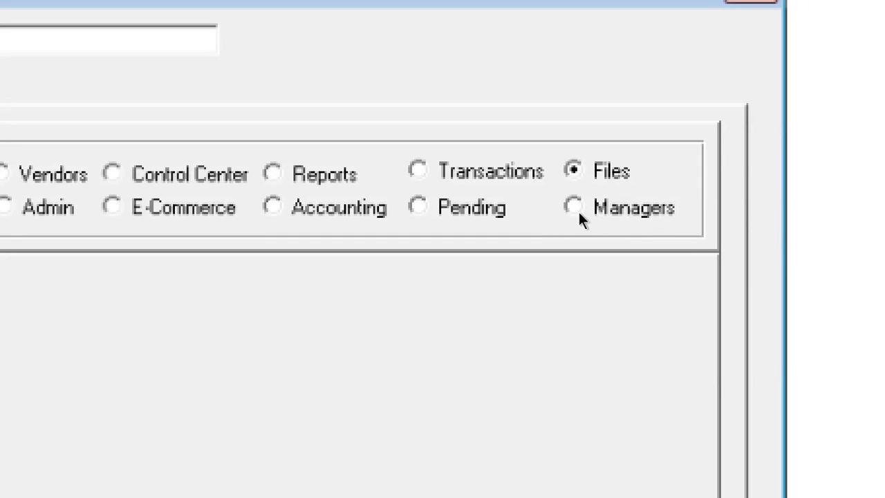
Show the Managers permissions and revoke Credit Card, Gift Cert. and Frequent Buyer manager access
{"action": "left_click", "coordinate": [574, 206]}
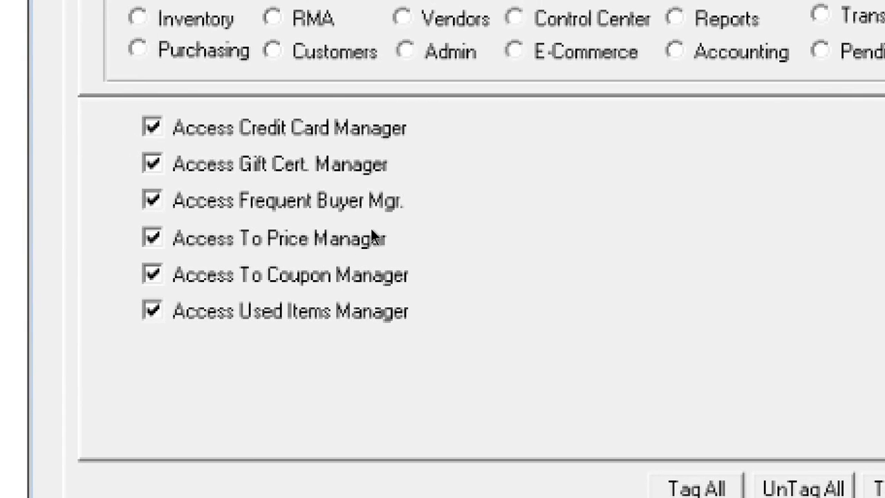
{"action": "key", "text": "Tab"}
{"action": "key", "text": "space"}
{"action": "key", "text": "Tab"}
{"action": "key", "text": "space"}
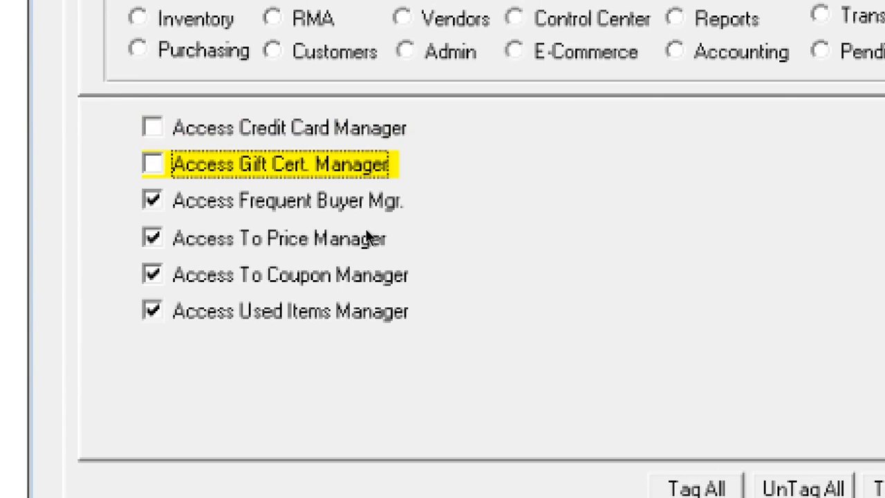
{"action": "key", "text": "Tab"}
{"action": "key", "text": "space"}
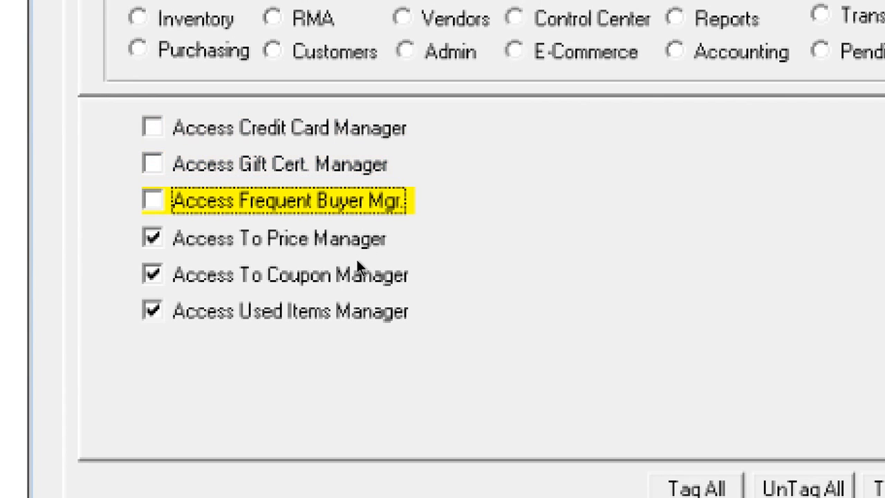
Revoke access to the Price, Coupon and Used Items managers
{"action": "key", "text": "Tab"}
{"action": "key", "text": "space"}
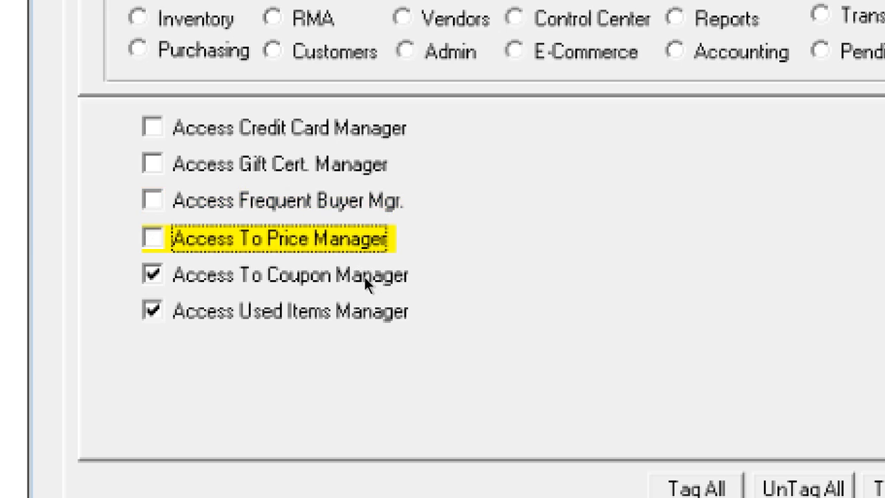
{"action": "key", "text": "Tab"}
{"action": "key", "text": "space"}
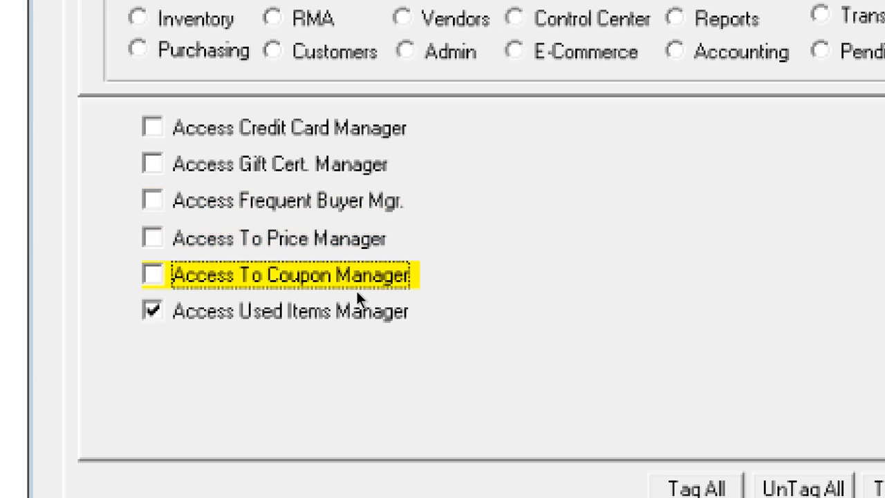
{"action": "key", "text": "Tab"}
{"action": "key", "text": "space"}
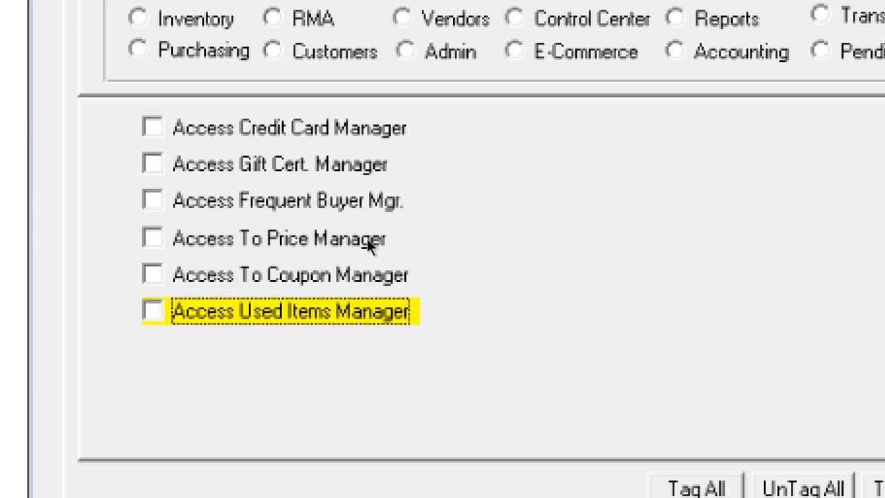
Toggle Gift Cert. Manager access back, save the group with F10 and close the list
{"action": "key", "text": "Tab"}
{"action": "key", "text": "Tab"}
{"action": "key", "text": "space"}
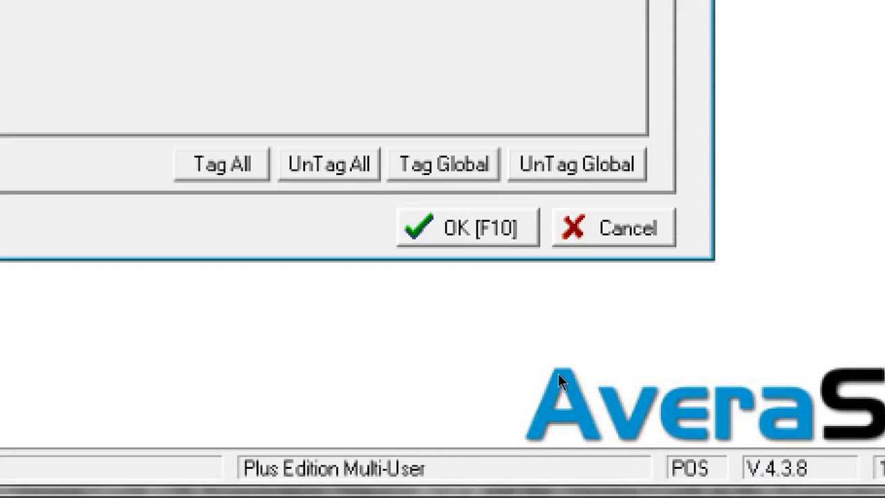
{"action": "key", "text": "F10"}
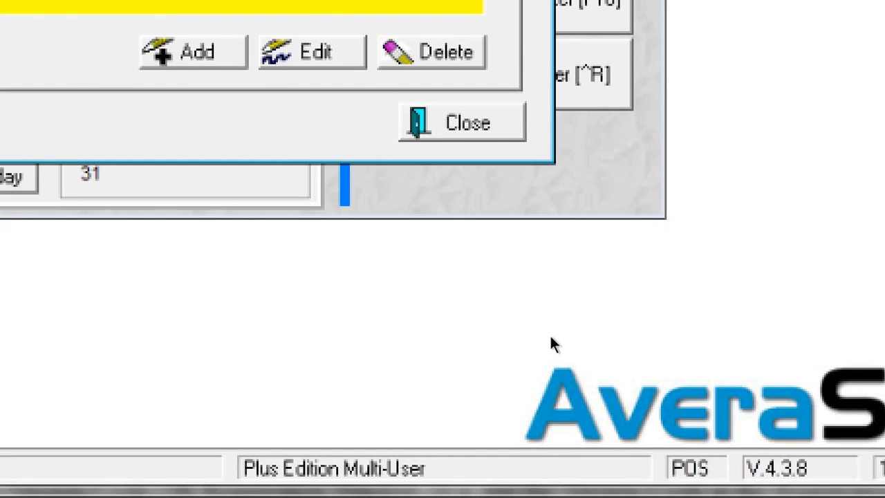
{"action": "key", "text": "Escape"}
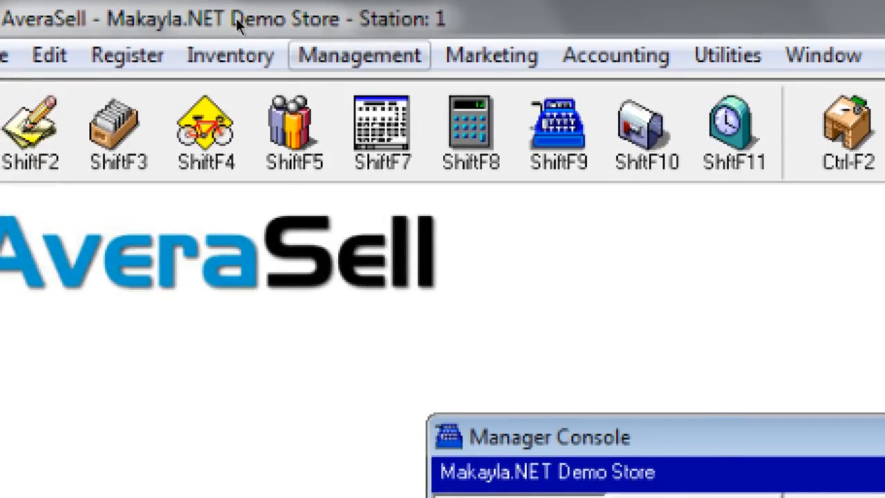
Put the first employee in the name-sorted employee list into the Cashier group and save
{"action": "left_click", "coordinate": [359, 56]}
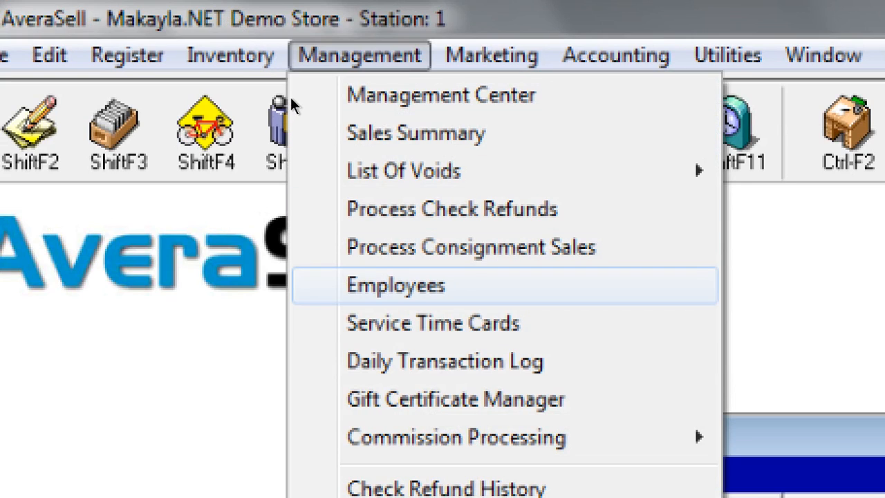
{"action": "key", "text": "Return"}
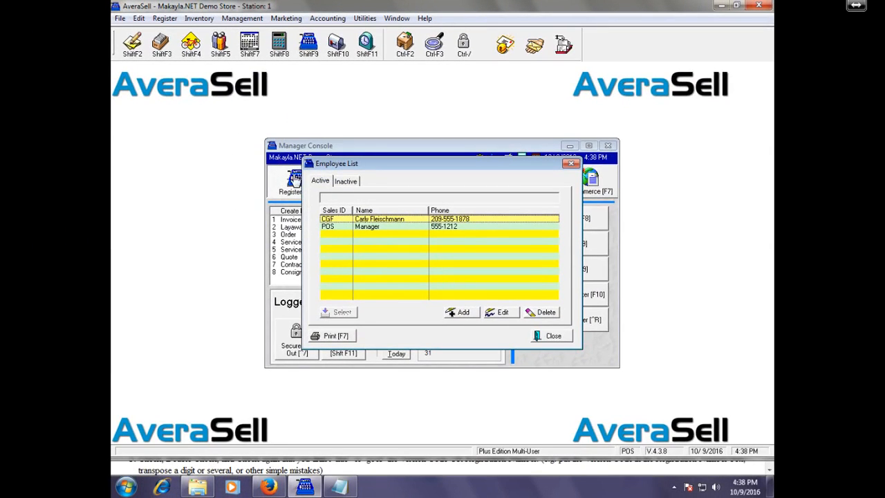
{"action": "left_click", "coordinate": [409, 212]}
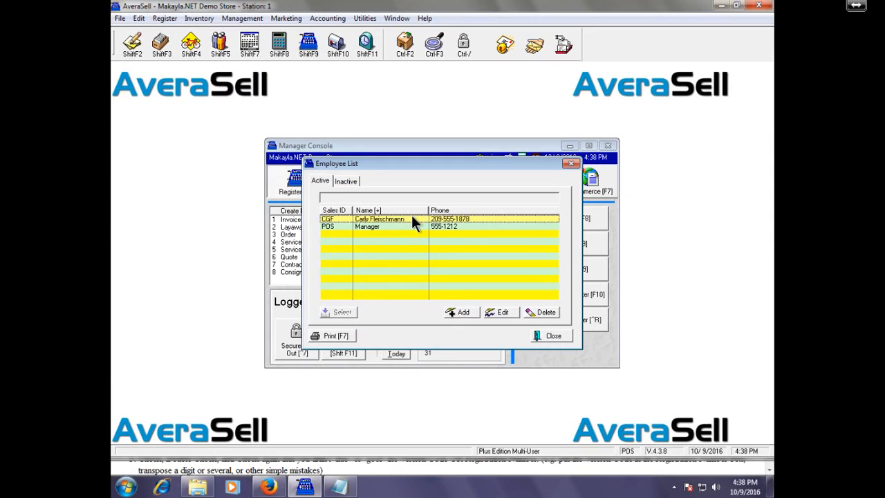
{"action": "left_click", "coordinate": [494, 309]}
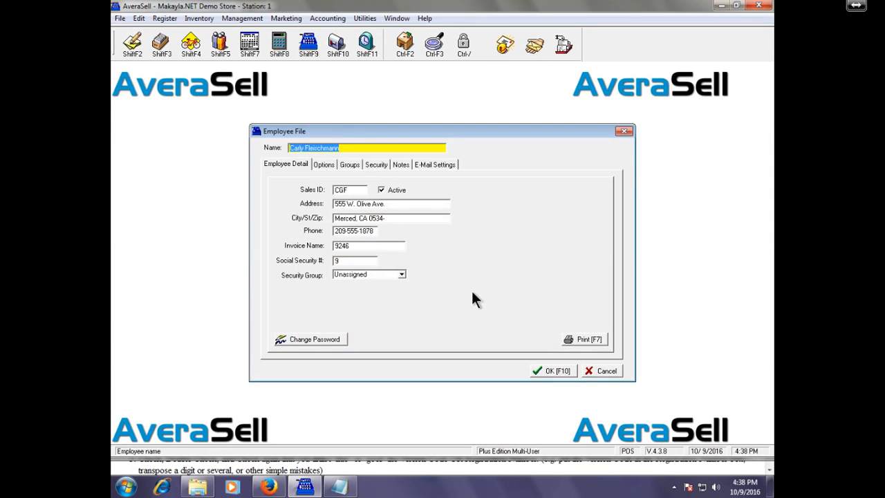
{"action": "left_click", "coordinate": [400, 275]}
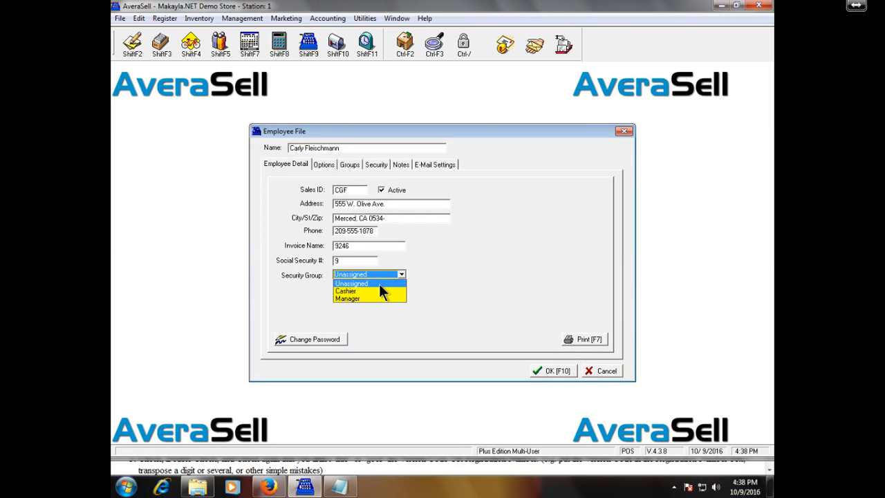
{"action": "left_click", "coordinate": [377, 289]}
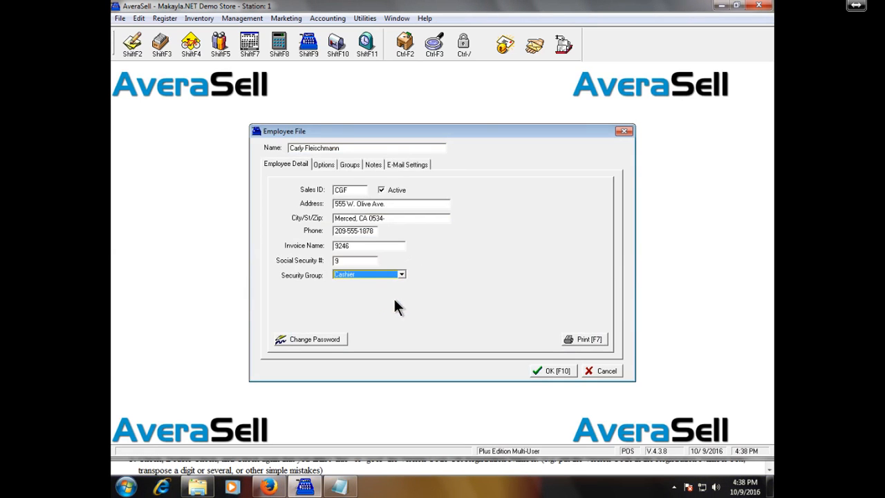
{"action": "left_click", "coordinate": [559, 371]}
{"action": "left_click", "coordinate": [552, 336]}
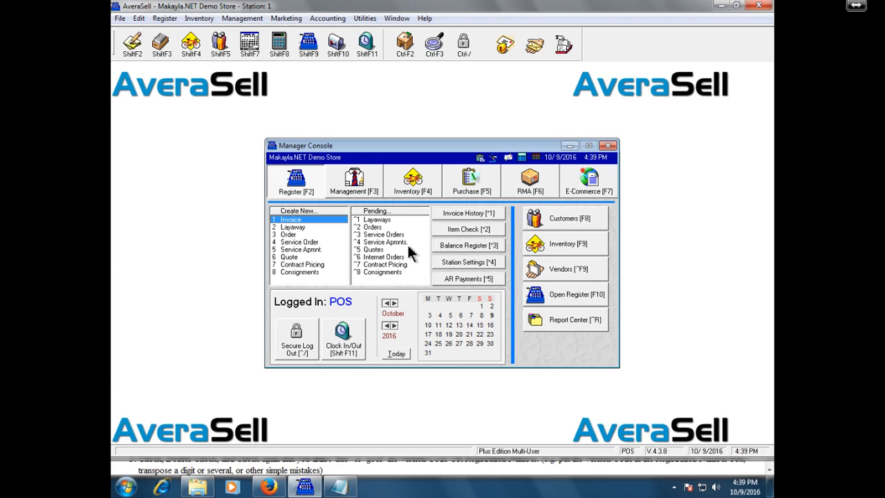
{"action": "left_click", "coordinate": [358, 193]}
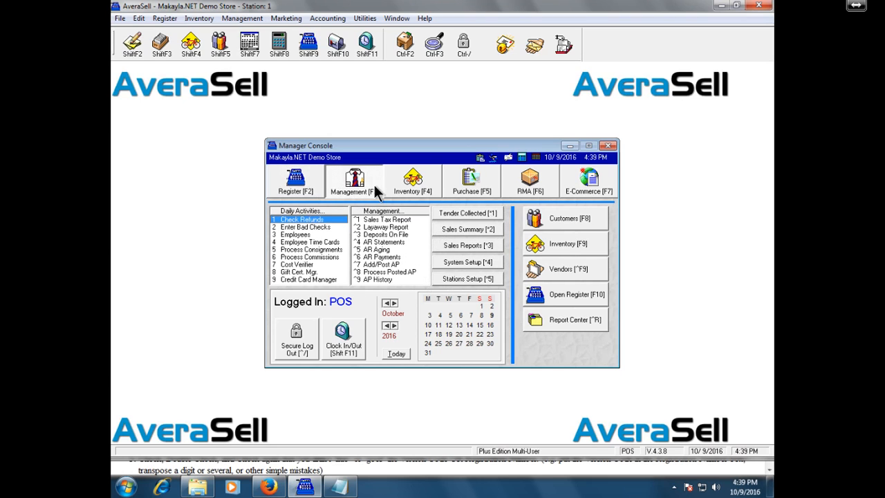
{"action": "left_click", "coordinate": [408, 185]}
{"action": "left_click", "coordinate": [463, 183]}
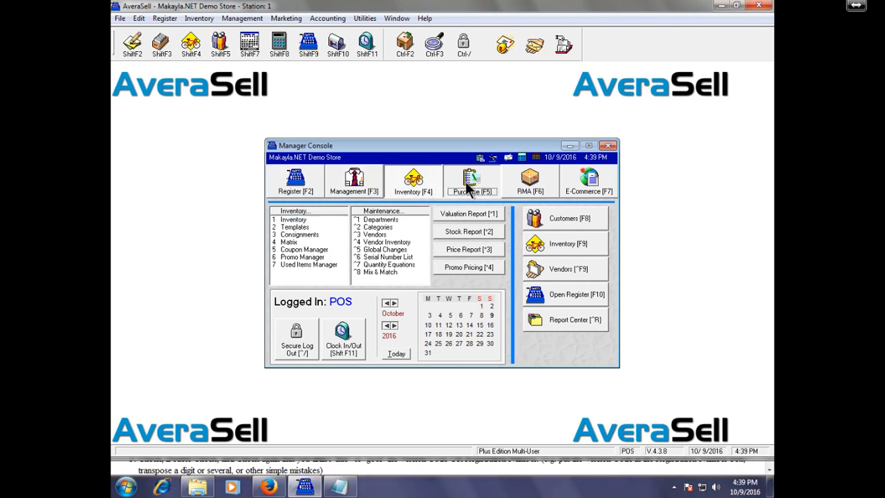
{"action": "left_click", "coordinate": [520, 181]}
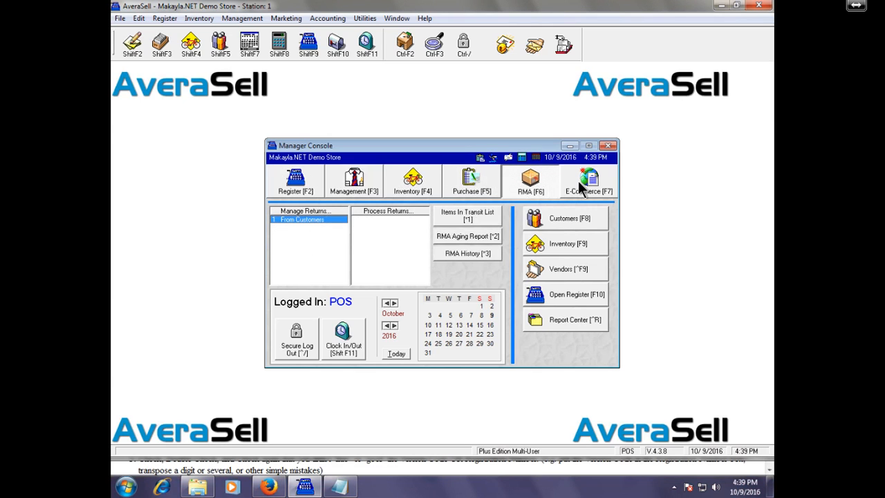
{"action": "left_click", "coordinate": [581, 188]}
{"action": "left_click", "coordinate": [537, 188]}
{"action": "left_click", "coordinate": [471, 186]}
{"action": "left_click", "coordinate": [412, 187]}
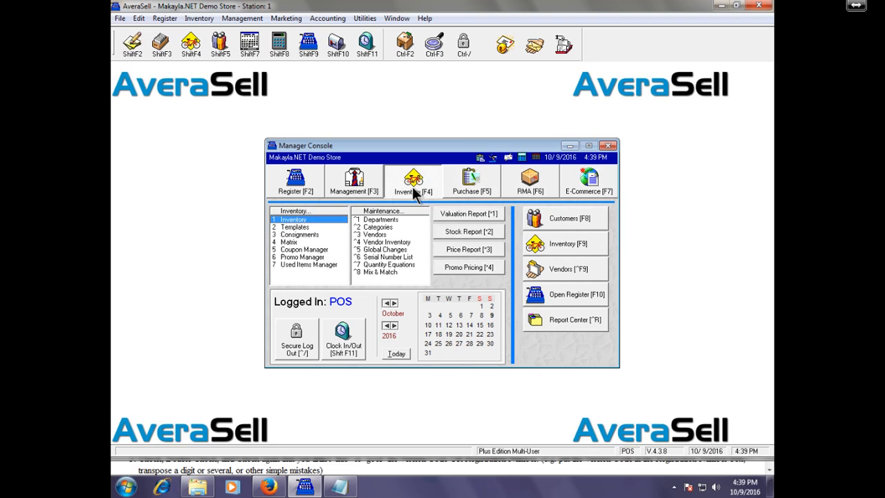
{"action": "left_click", "coordinate": [362, 185]}
{"action": "left_click", "coordinate": [297, 187]}
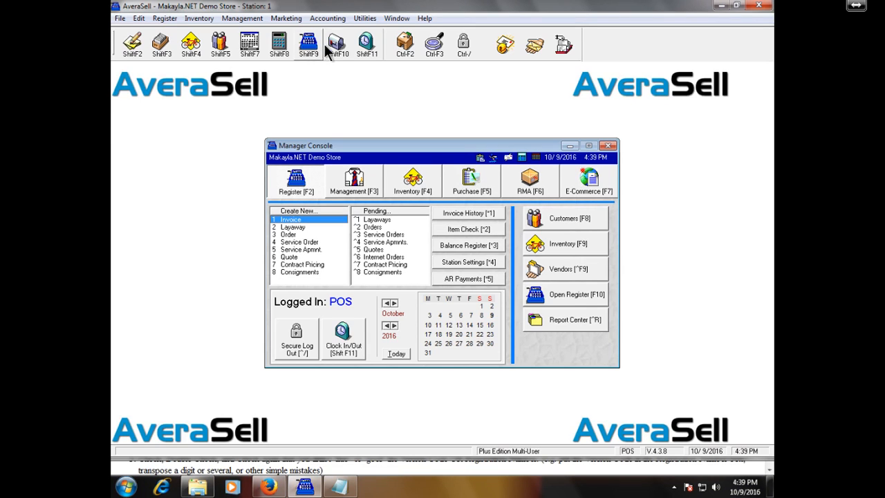
Securely log out and log in as the cashier employee, retrying after a wrong password
{"action": "left_click", "coordinate": [466, 51]}
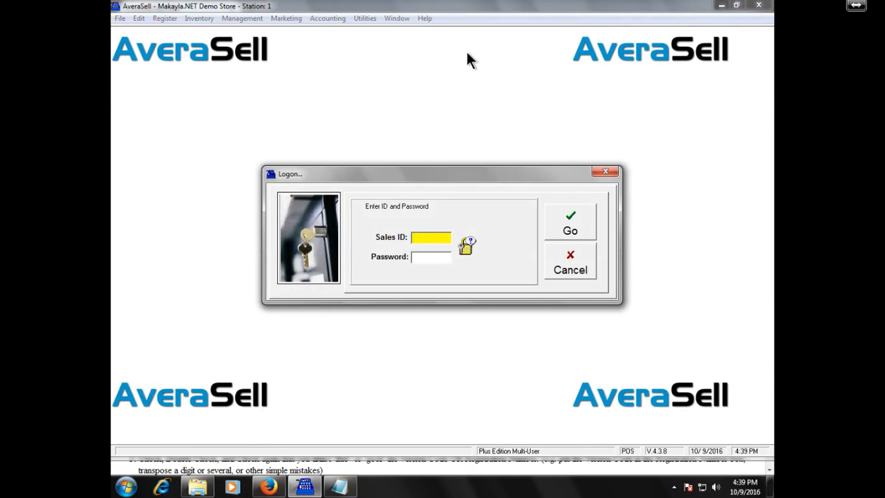
{"action": "type", "text": "CGF"}
{"action": "key", "text": "Tab"}
{"action": "type", "text": "***"}
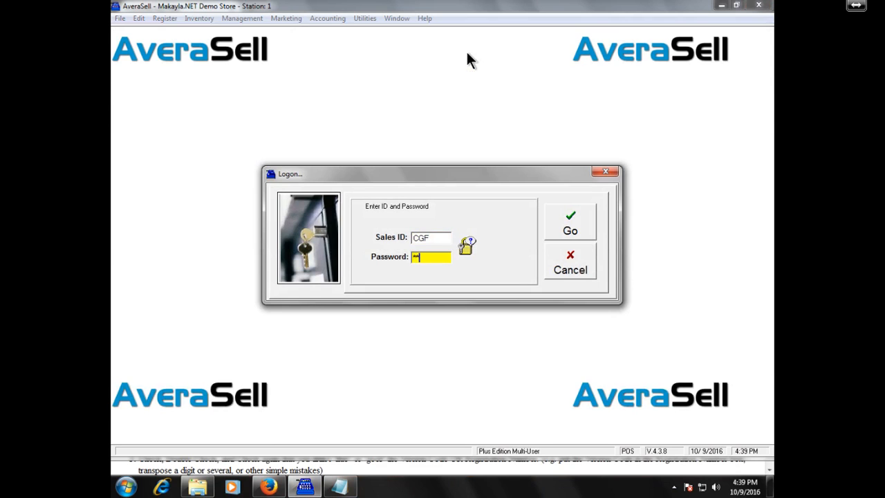
{"action": "key", "text": "Return"}
{"action": "key", "text": "Return"}
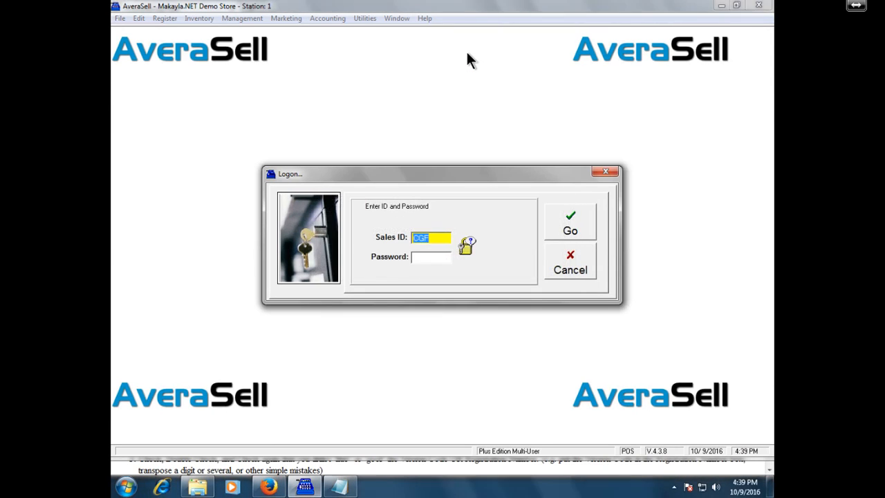
{"action": "key", "text": "Tab"}
{"action": "type", "text": "******"}
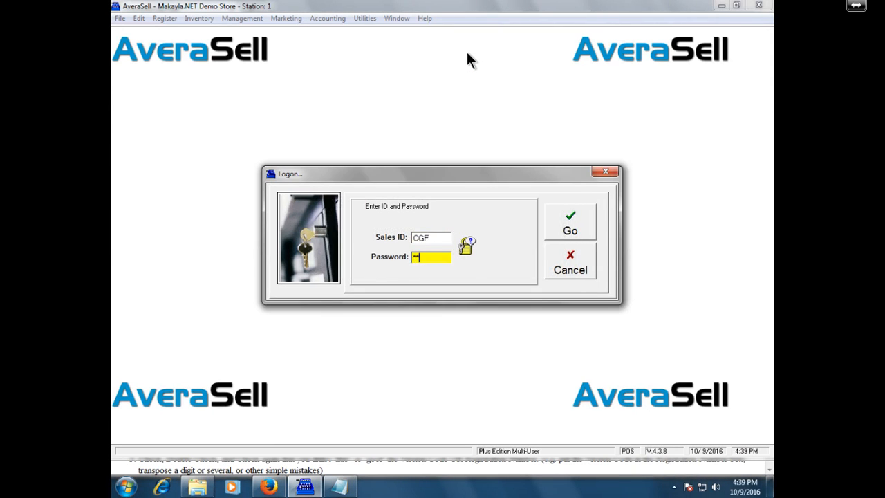
{"action": "key", "text": "Return"}
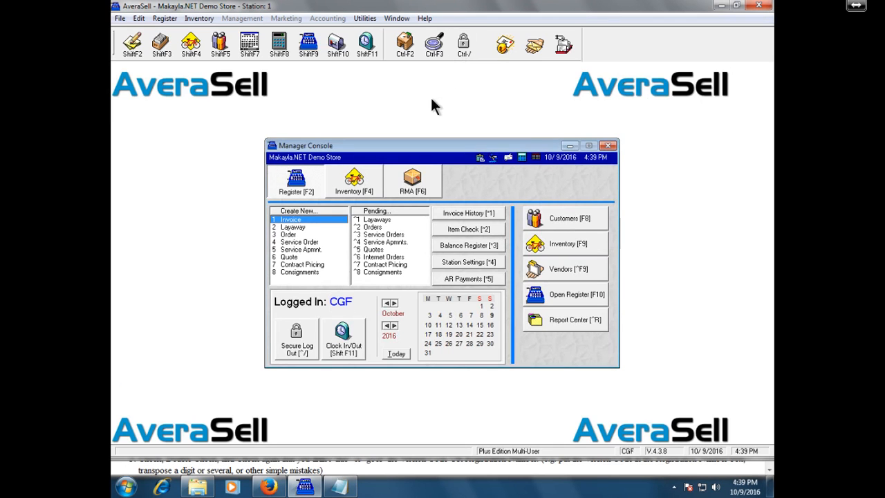
Browse the cashier's Inventory and RMA sections, then return to Register
{"action": "left_click", "coordinate": [351, 188]}
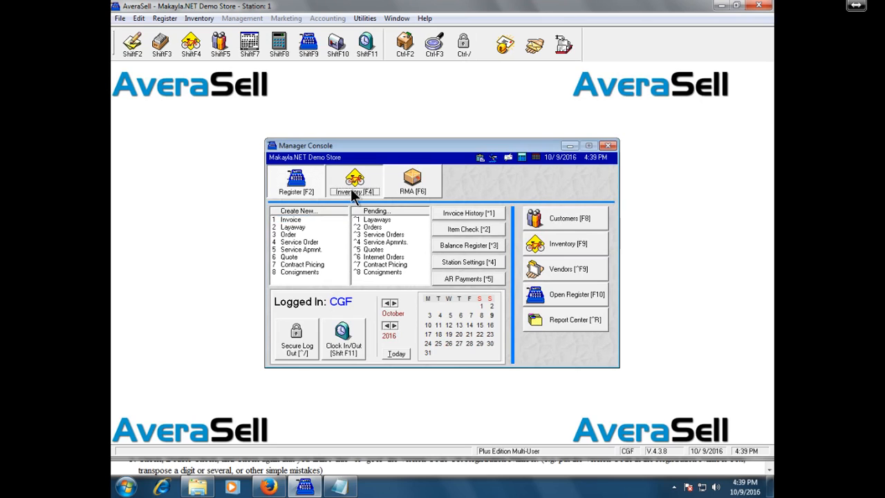
{"action": "left_click", "coordinate": [408, 187]}
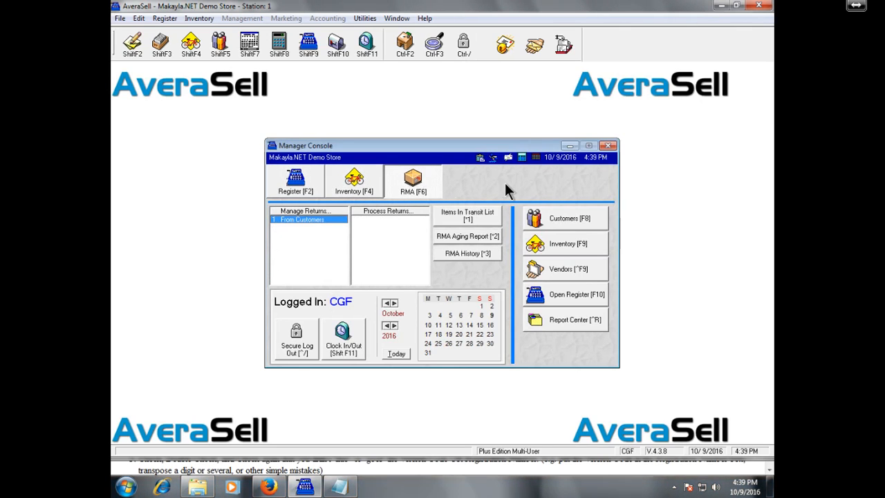
{"action": "left_click", "coordinate": [358, 186]}
{"action": "left_click", "coordinate": [304, 184]}
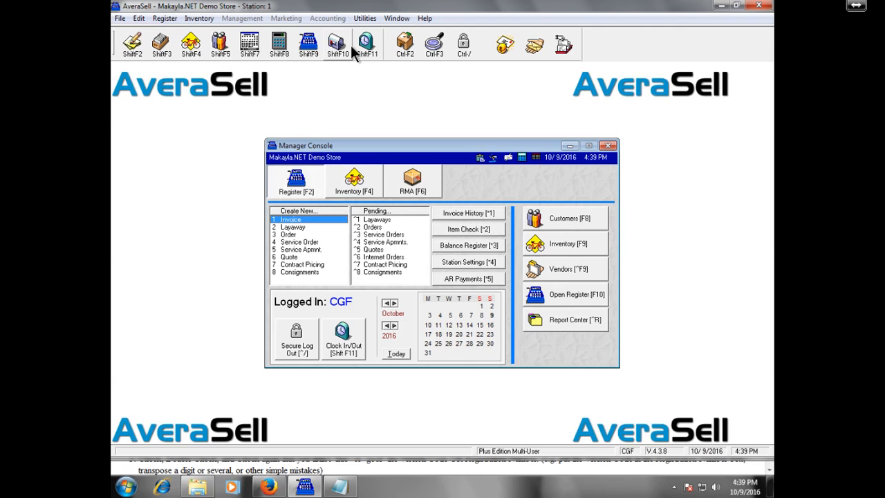
Check which Accounting, Inventory, File, Utilities and Help menu options the cashier can use
{"action": "left_click", "coordinate": [327, 21]}
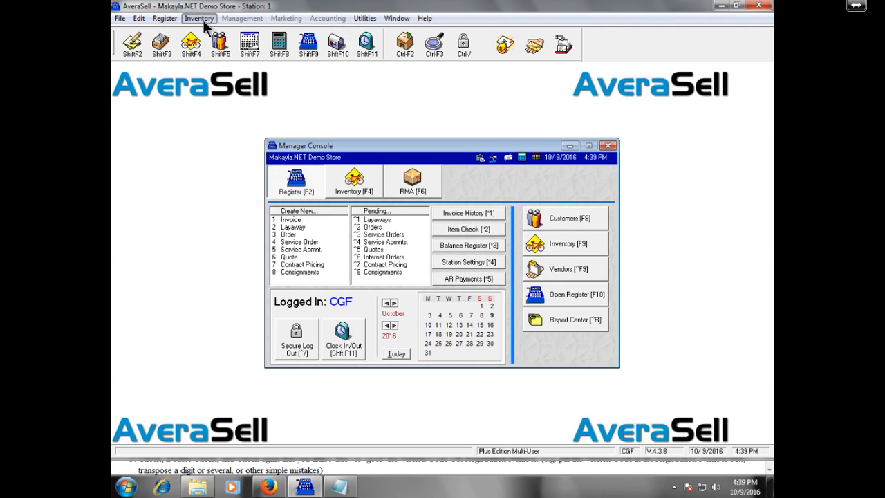
{"action": "left_click", "coordinate": [194, 21]}
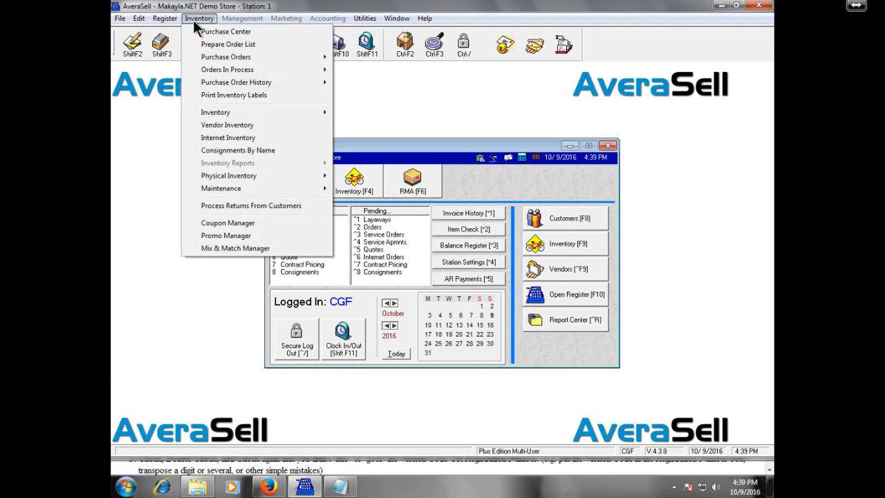
{"action": "mouse_move", "coordinate": [143, 19]}
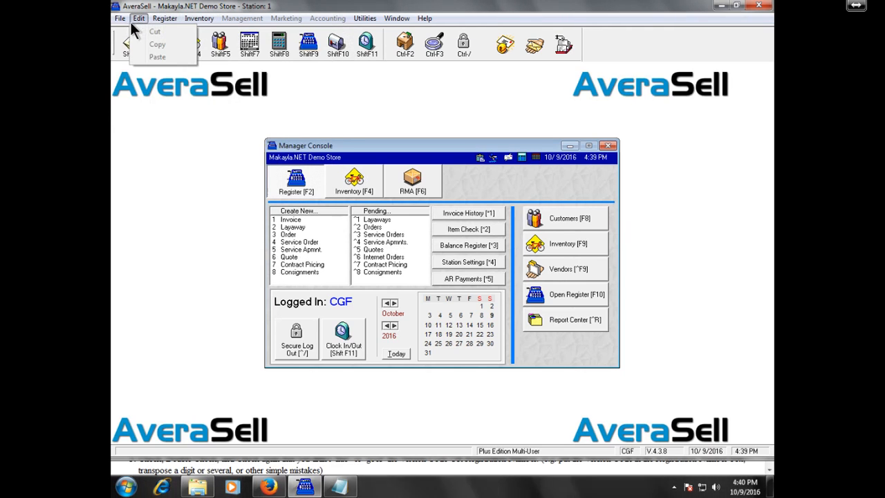
{"action": "mouse_move", "coordinate": [163, 78]}
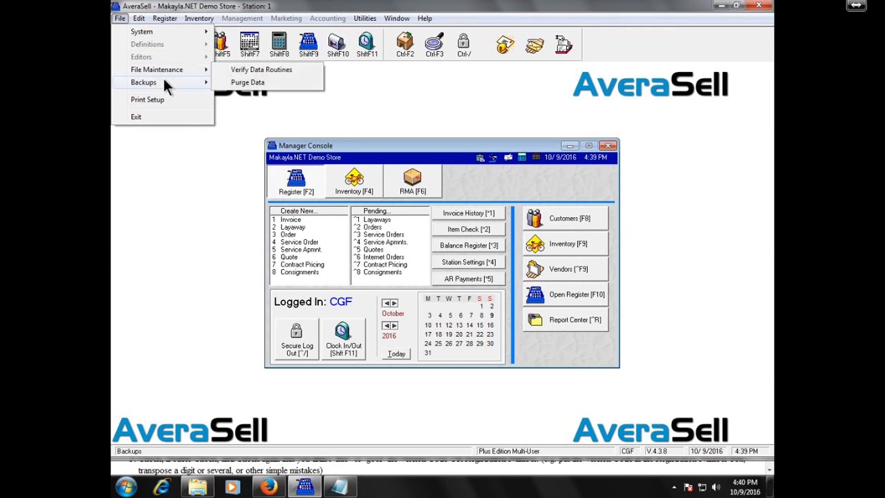
{"action": "left_click", "coordinate": [283, 23]}
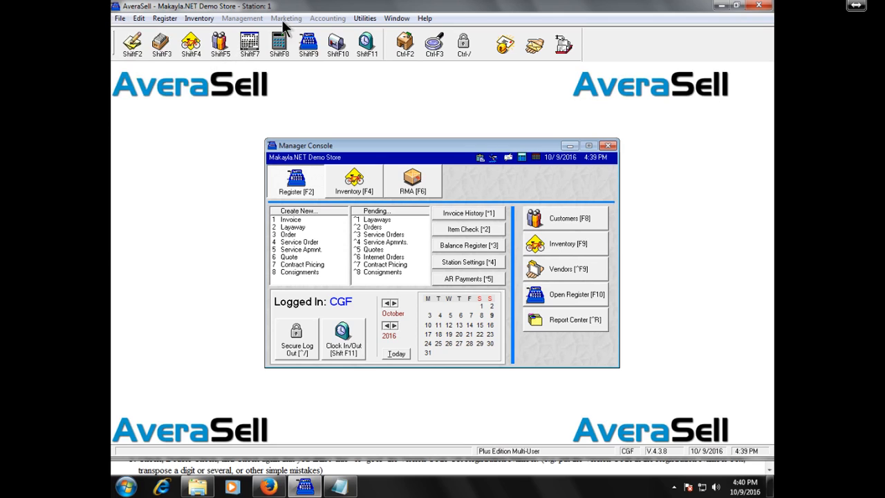
{"action": "left_click", "coordinate": [366, 19]}
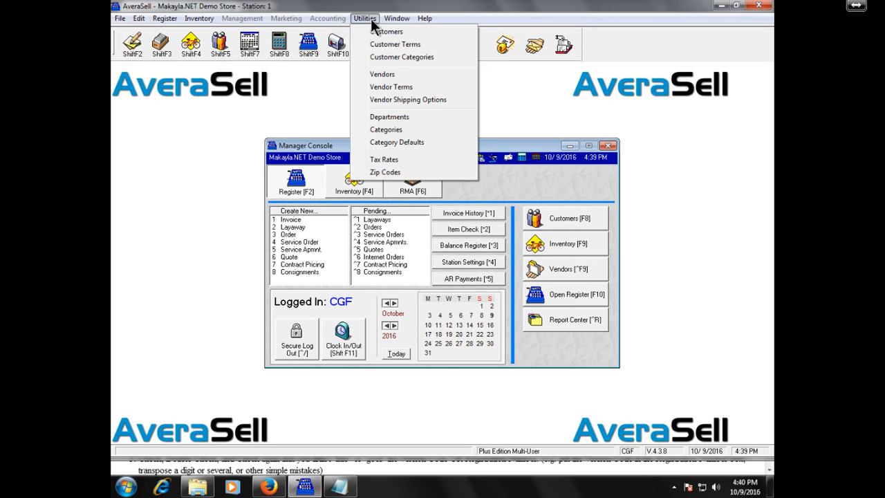
{"action": "mouse_move", "coordinate": [426, 20]}
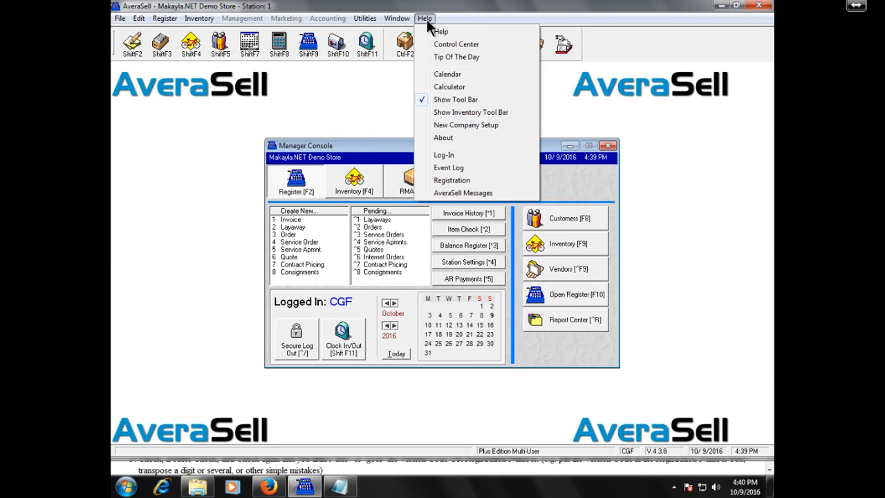
{"action": "left_click", "coordinate": [298, 111]}
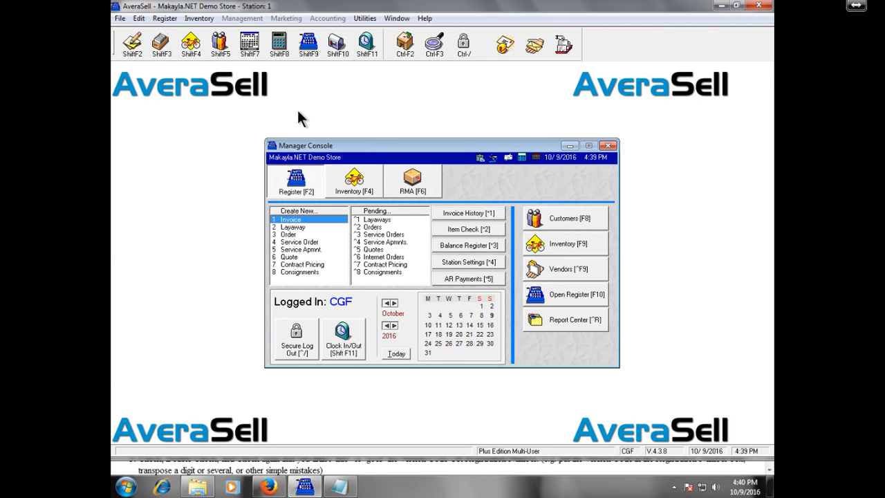
Securely log out the cashier and sign back in with the manager's credentials
{"action": "left_click", "coordinate": [463, 47]}
{"action": "type", "text": "POS"}
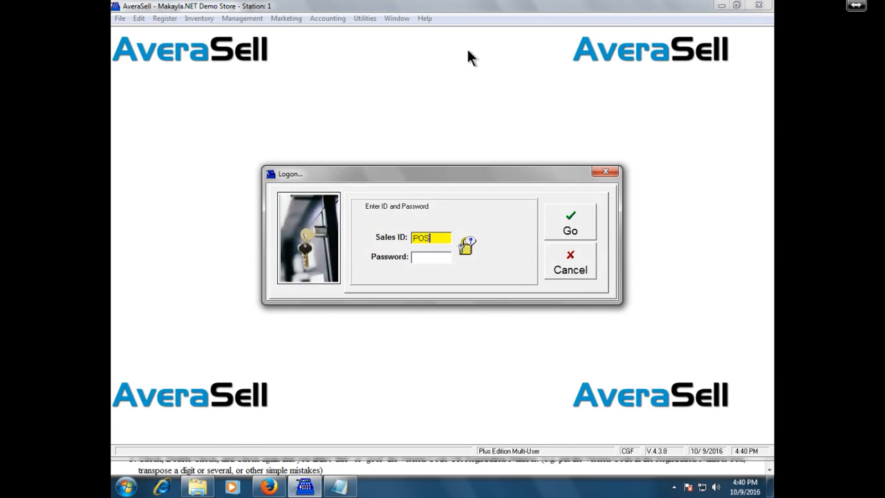
{"action": "key", "text": "Tab"}
{"action": "type", "text": "pos"}
{"action": "key", "text": "Return"}
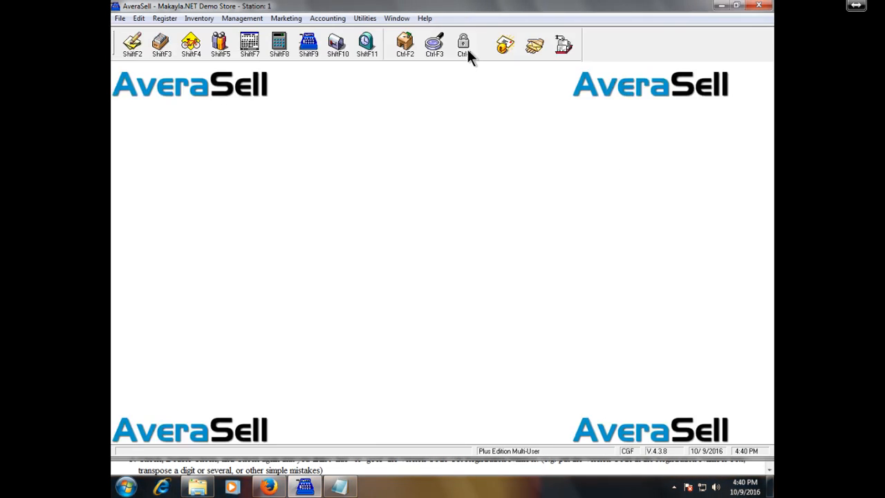